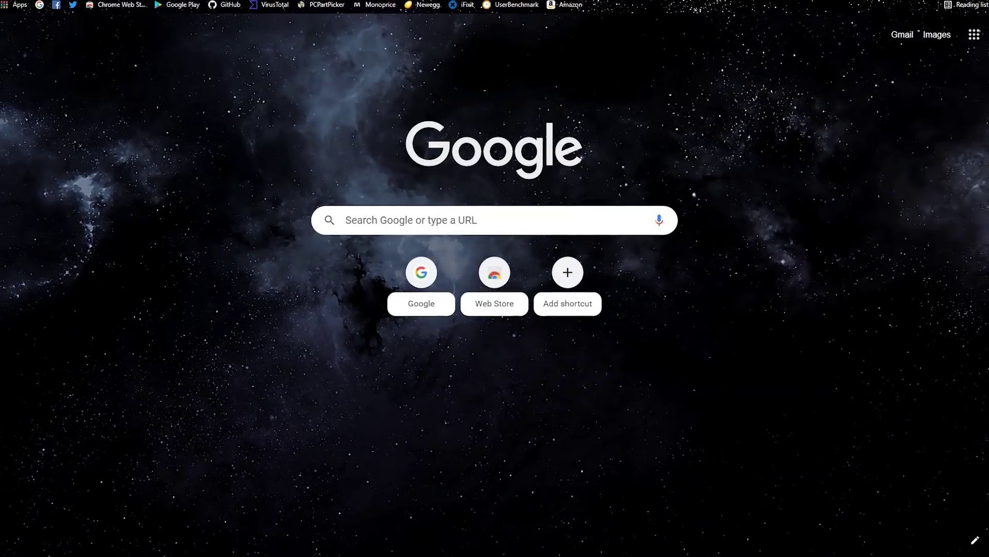
# Search for the weather in ZIP code 70116.
pyautogui.click(515, 222)
pyautogui.write('weat')
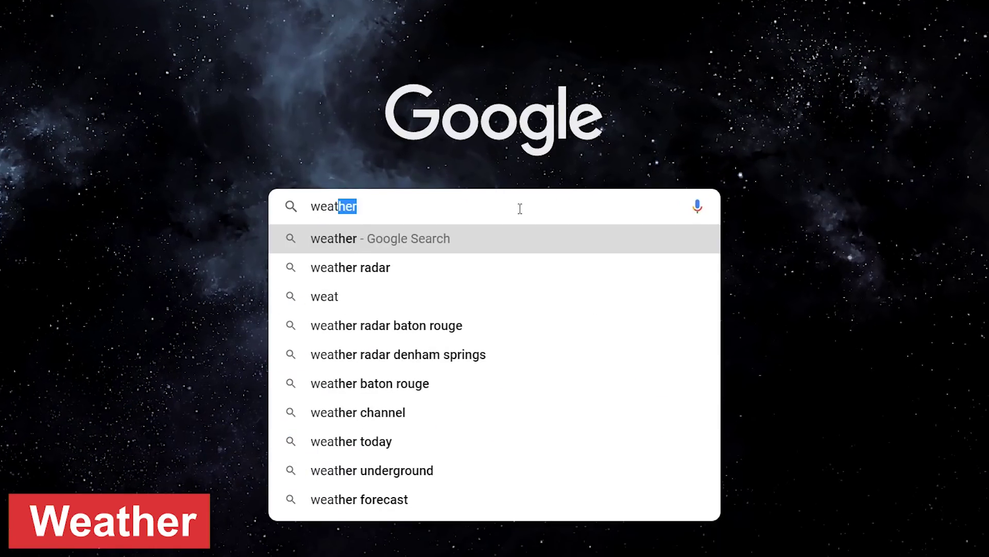
pyautogui.write('her ')
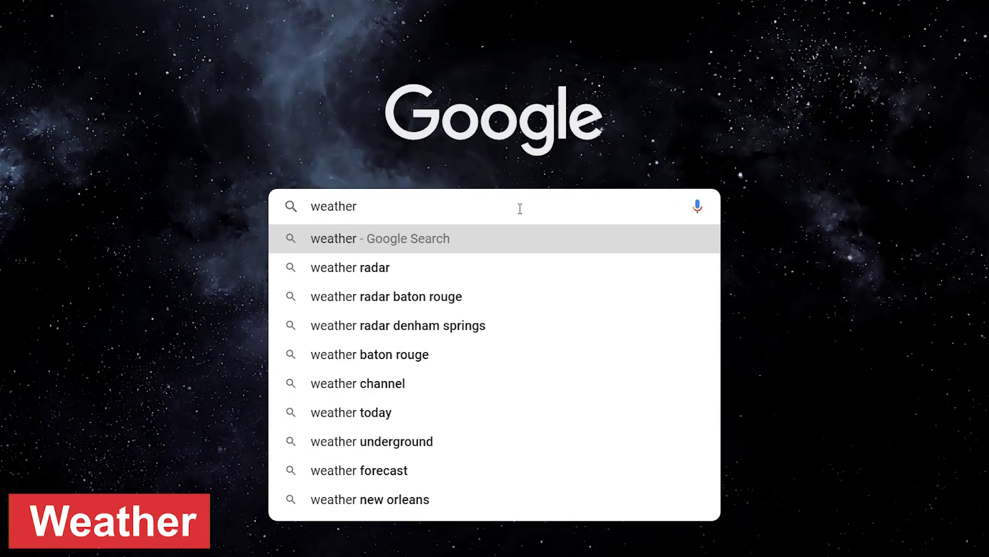
pyautogui.write('7')
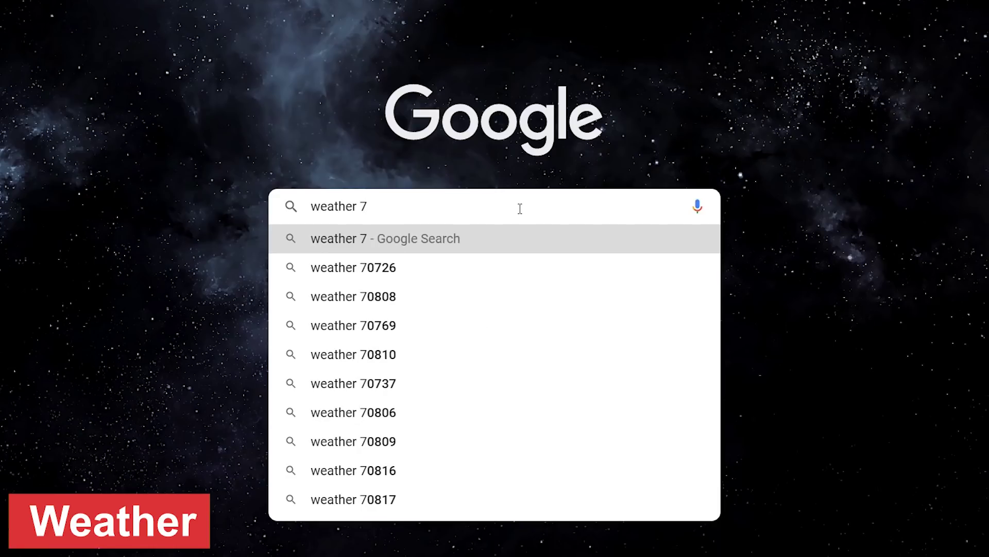
pyautogui.write('0116')
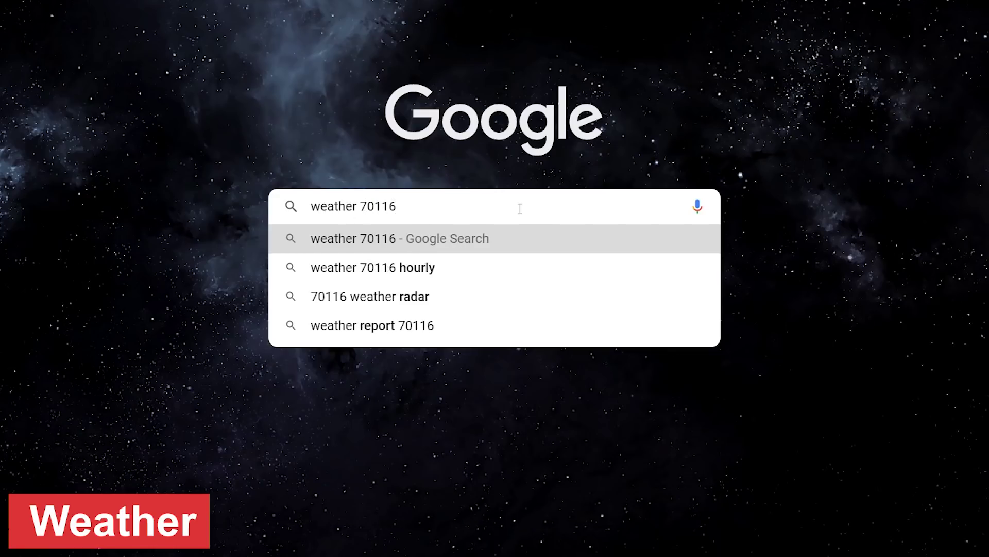
pyautogui.press('Return')
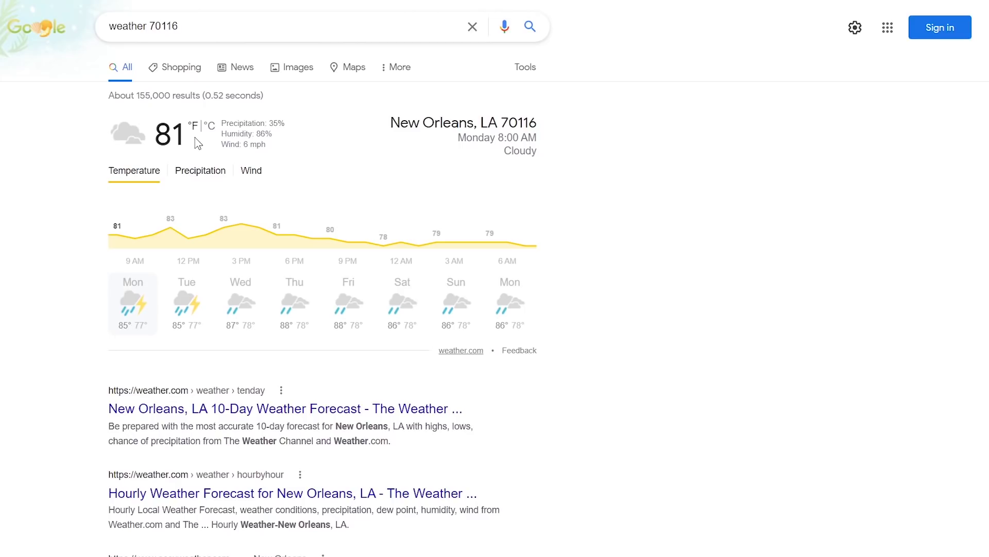
# Switch the forecast to °C and view the precipitation and wind charts.
pyautogui.click(209, 128)
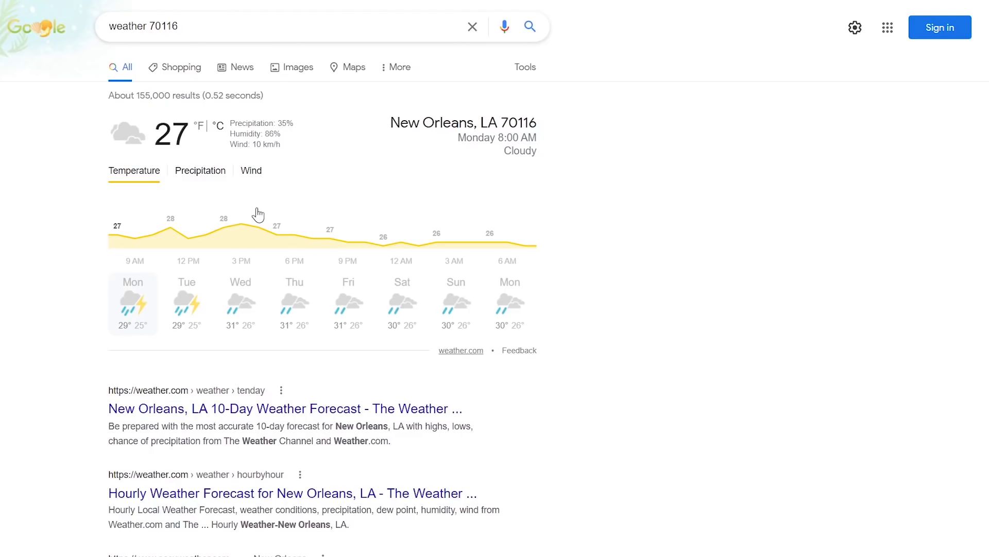
pyautogui.click(217, 178)
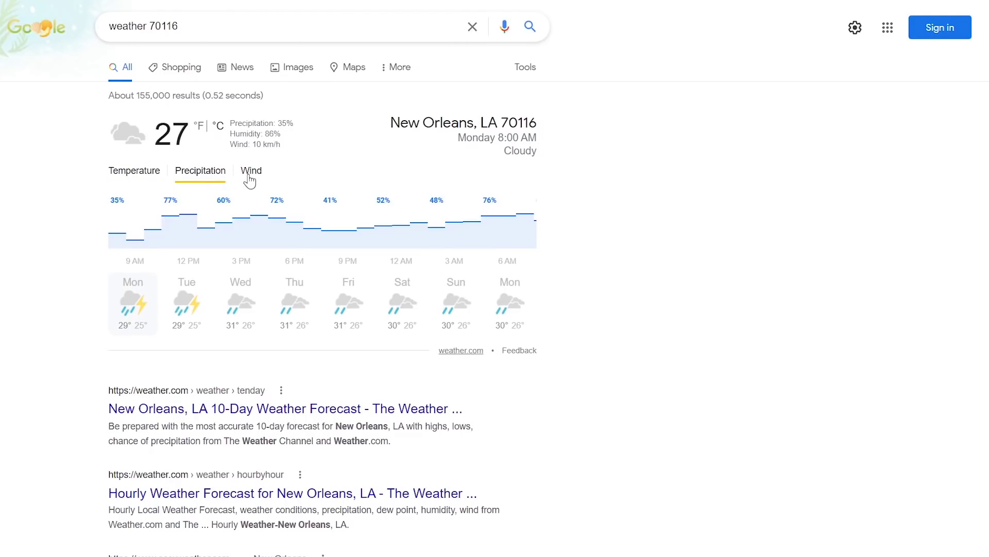
pyautogui.click(248, 177)
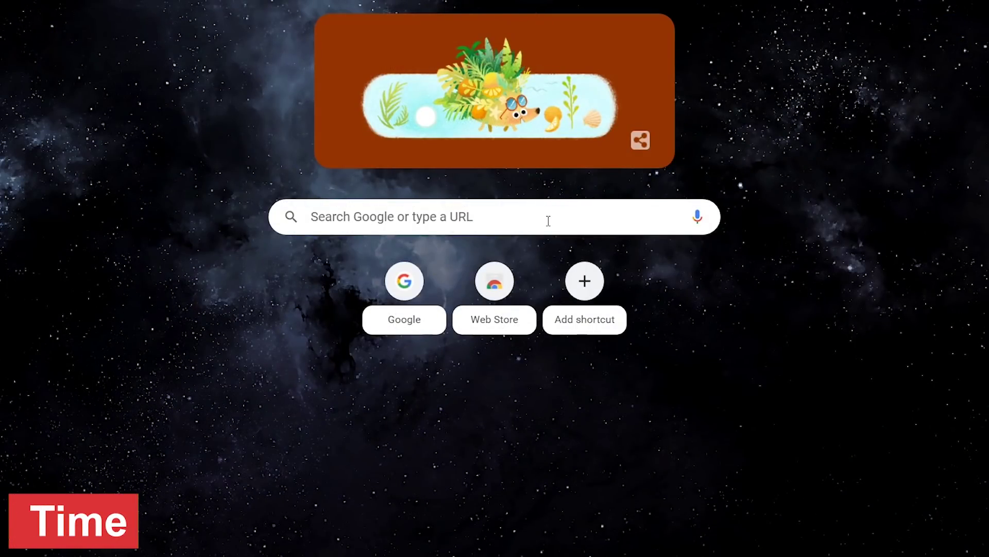
# Search 'time london' to get the current London time.
pyautogui.click(549, 220)
pyautogui.write('tim')
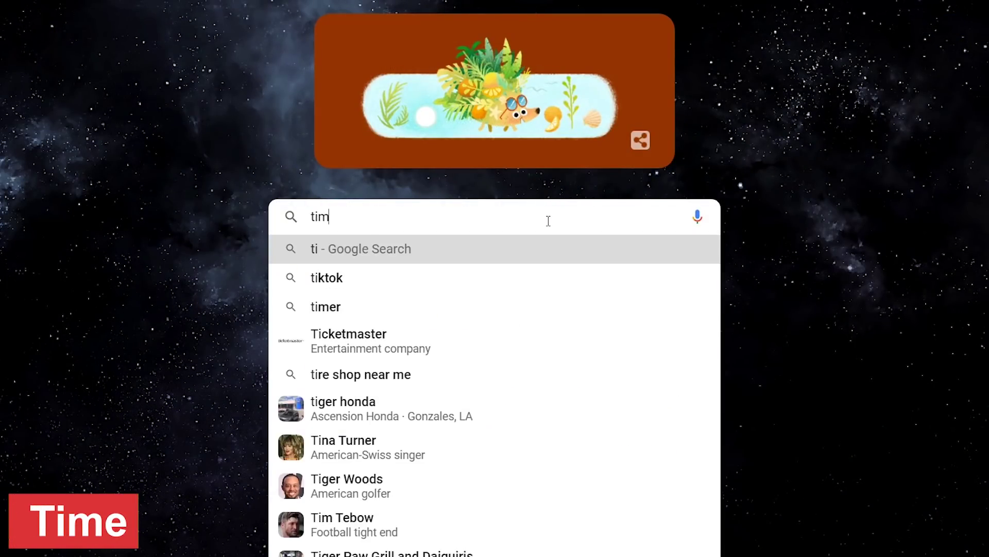
pyautogui.write('e london')
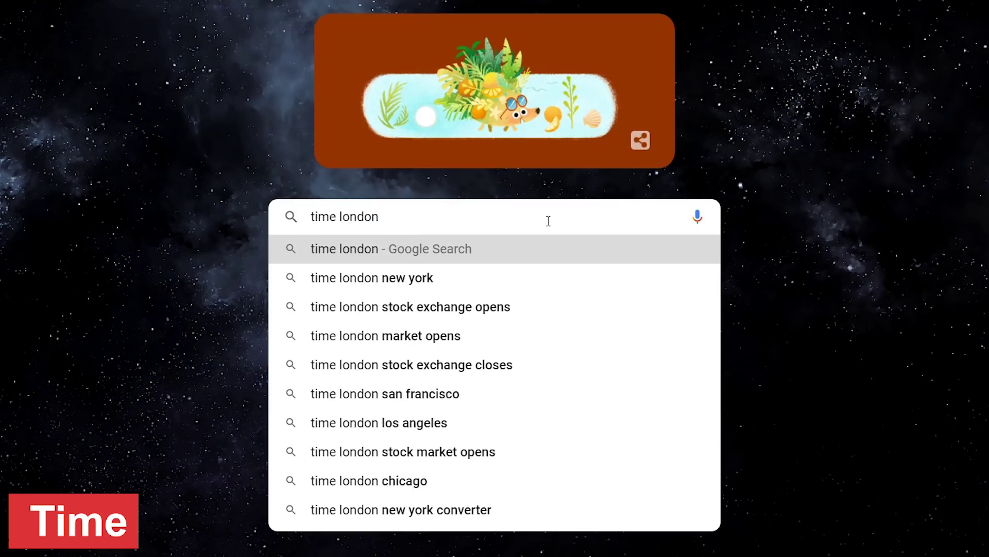
pyautogui.press('Return')
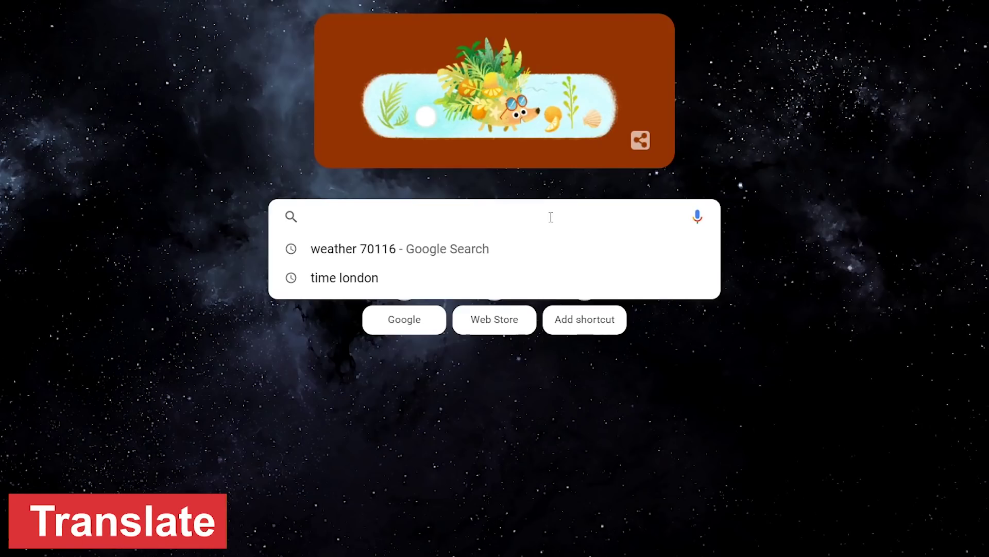
# Translate 'broadband internet' to Spanish ('Internet de banda ancha') and play its pronunciation.
pyautogui.write('transl')
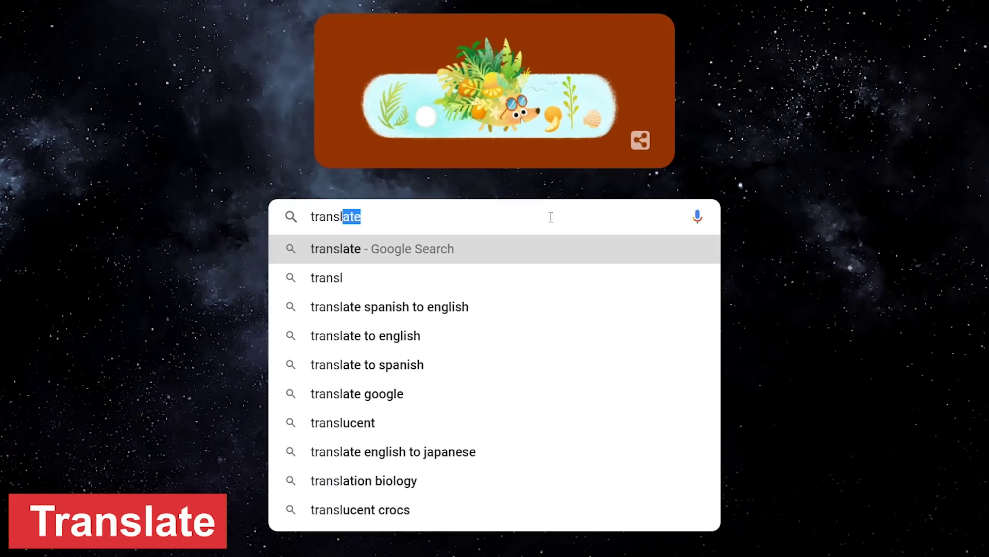
pyautogui.write('ate broadband internet spanish')
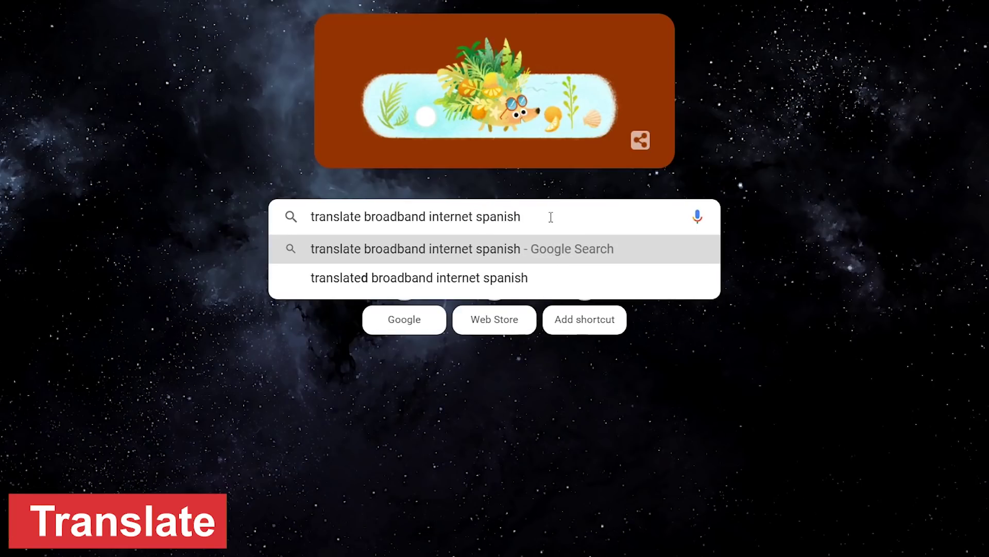
pyautogui.press('Return')
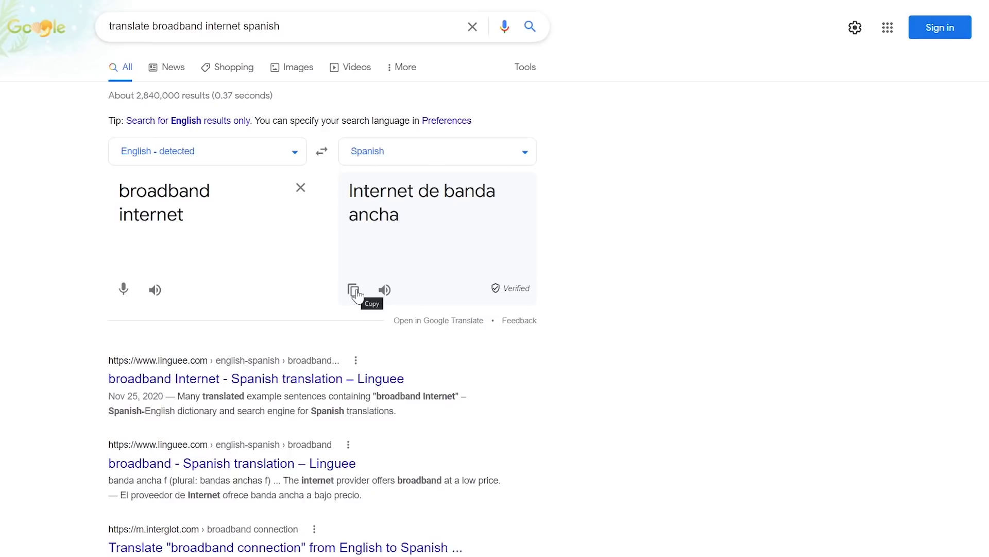
pyautogui.click(384, 291)
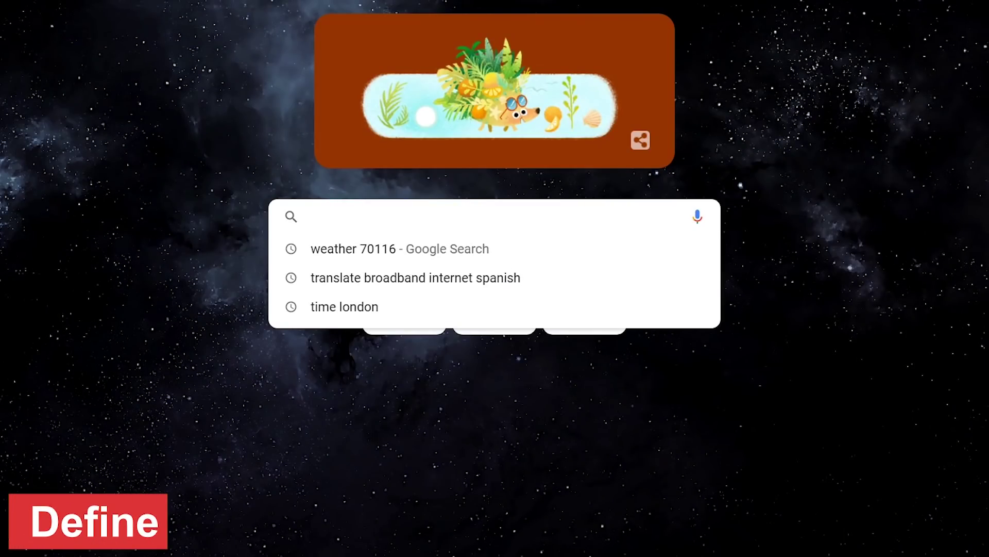
# Search 'define fungible' and play the word's pronunciation.
pyautogui.write('define ')
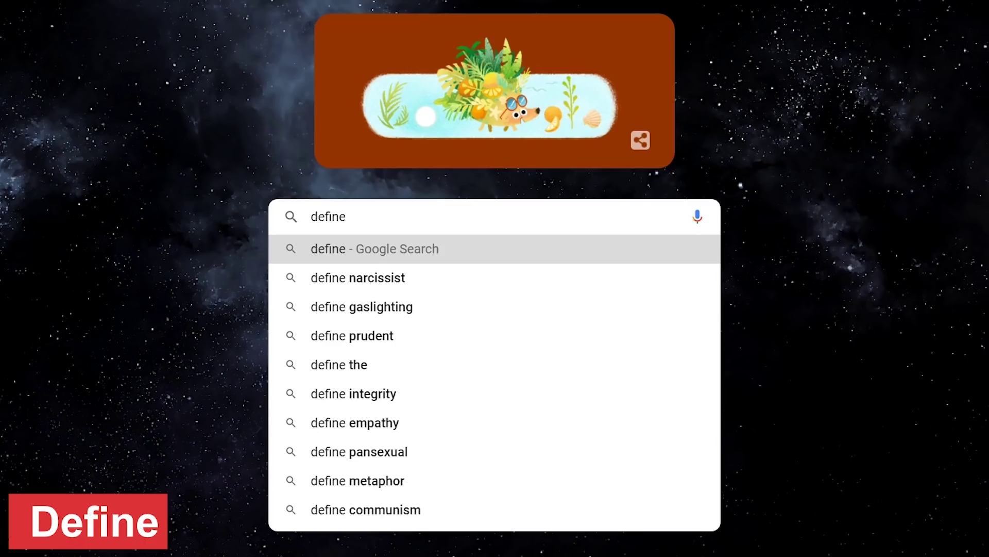
pyautogui.write('fungible')
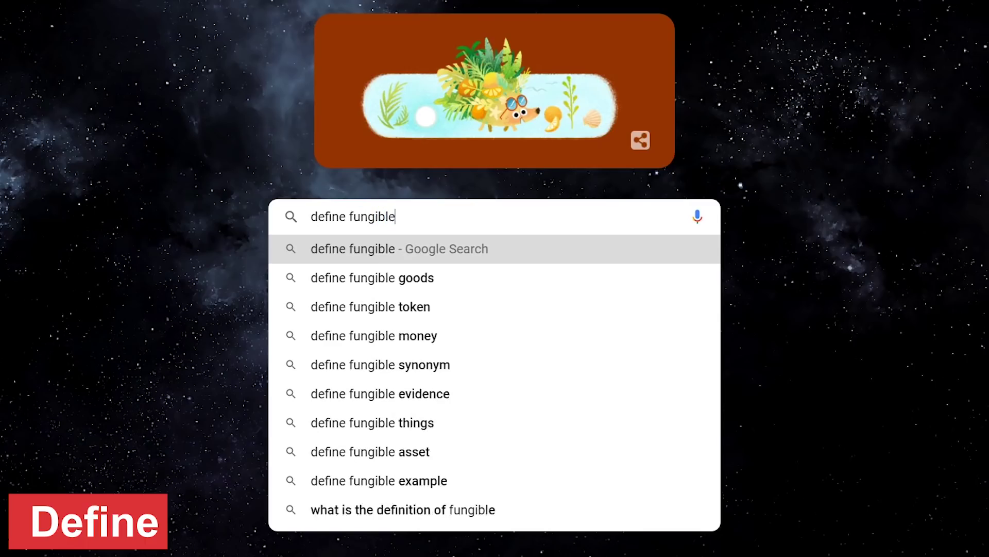
pyautogui.press('Return')
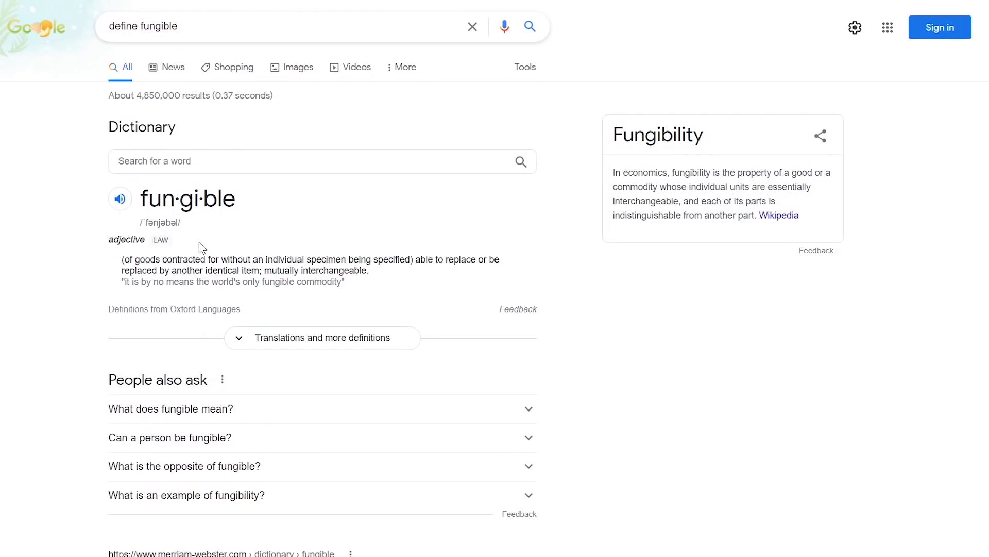
pyautogui.click(120, 200)
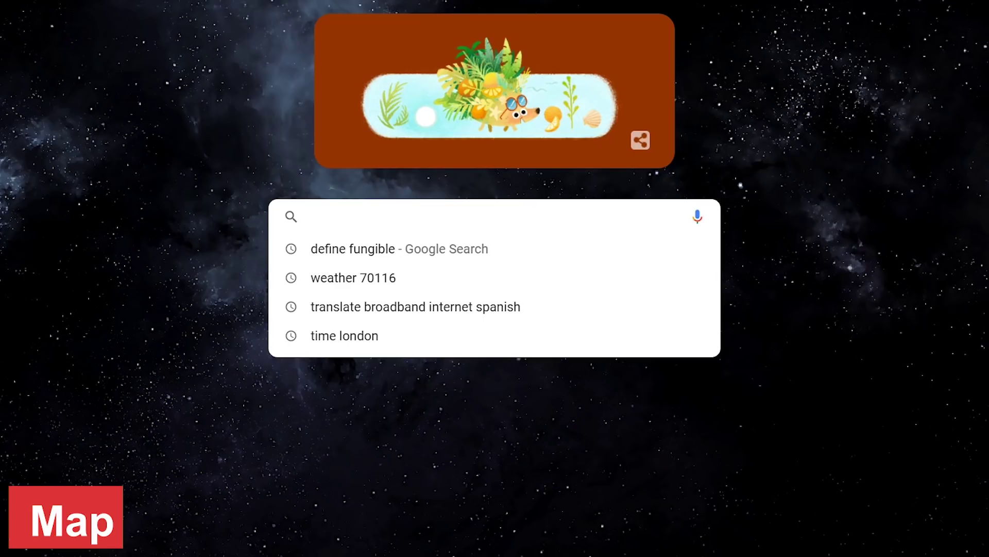
# Search 'map las vegas' and open the result map in Google Maps.
pyautogui.write('map ')
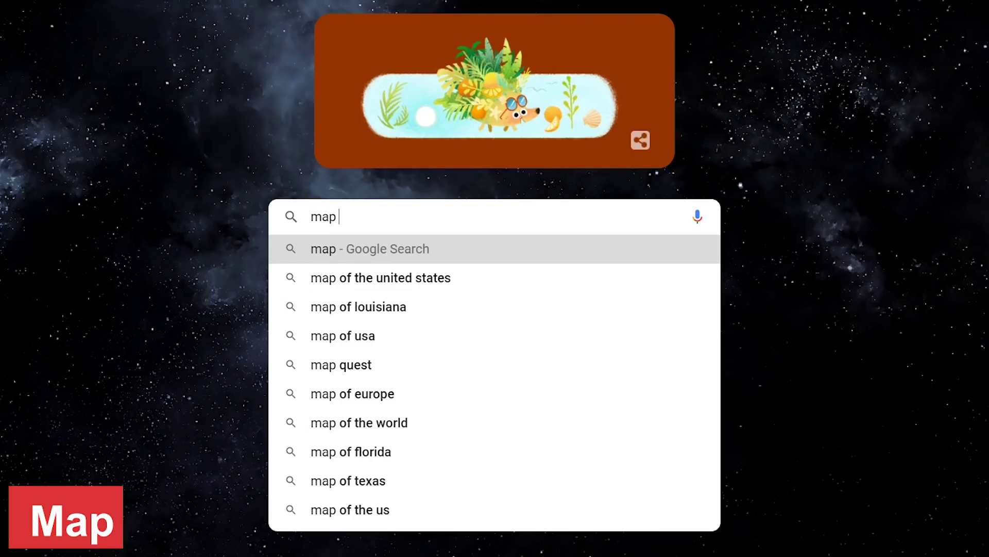
pyautogui.write('las vegas')
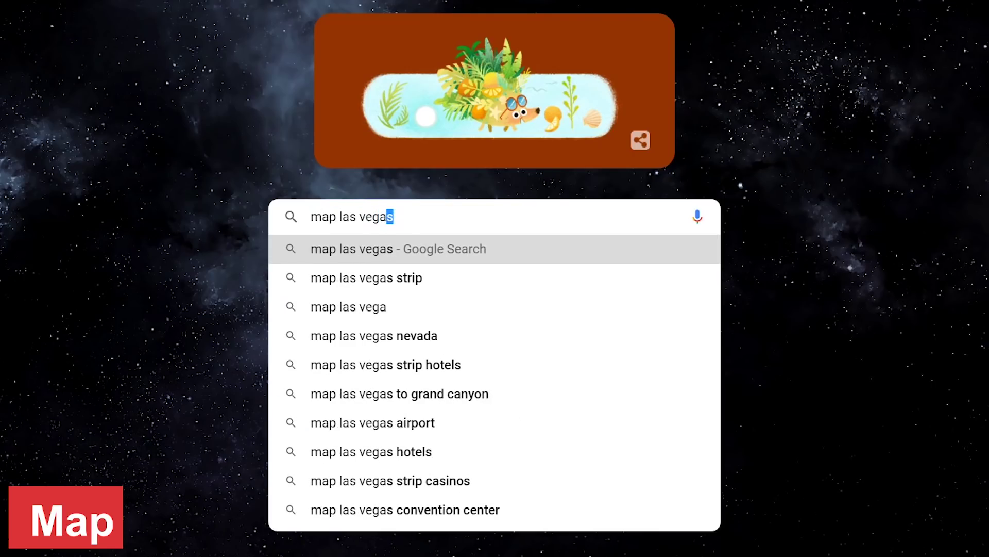
pyautogui.press('Return')
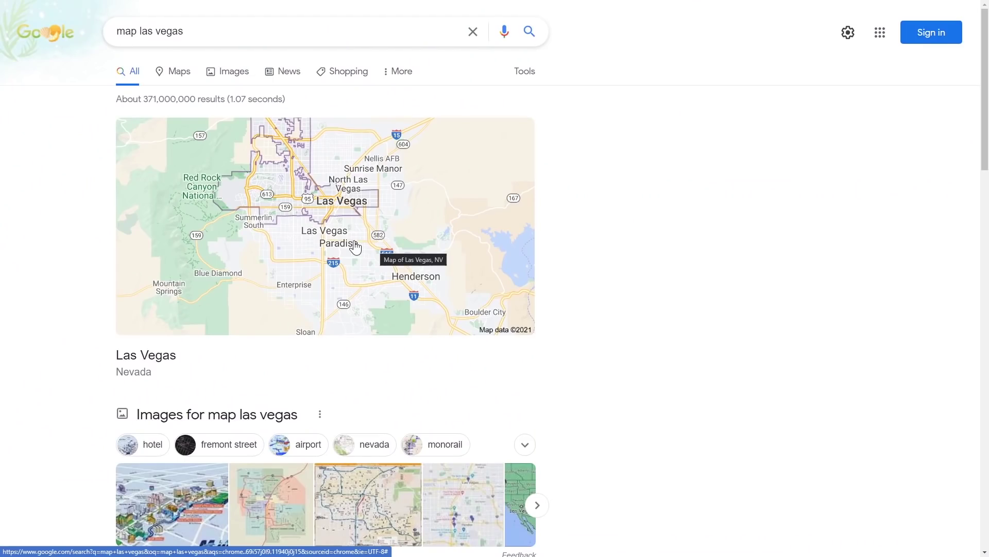
pyautogui.click(356, 247)
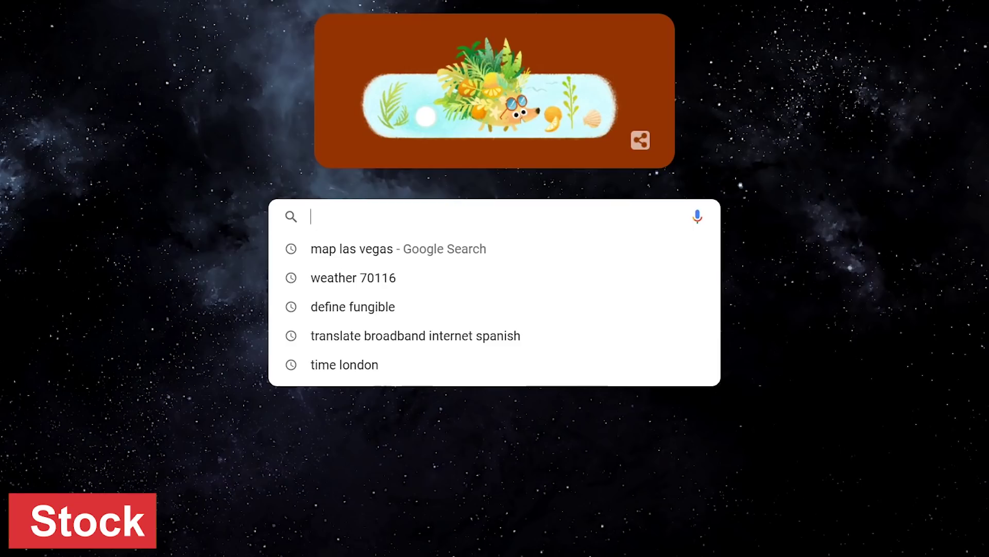
# Search 'stock gme' to show GameStop's share price.
pyautogui.write('stock ')
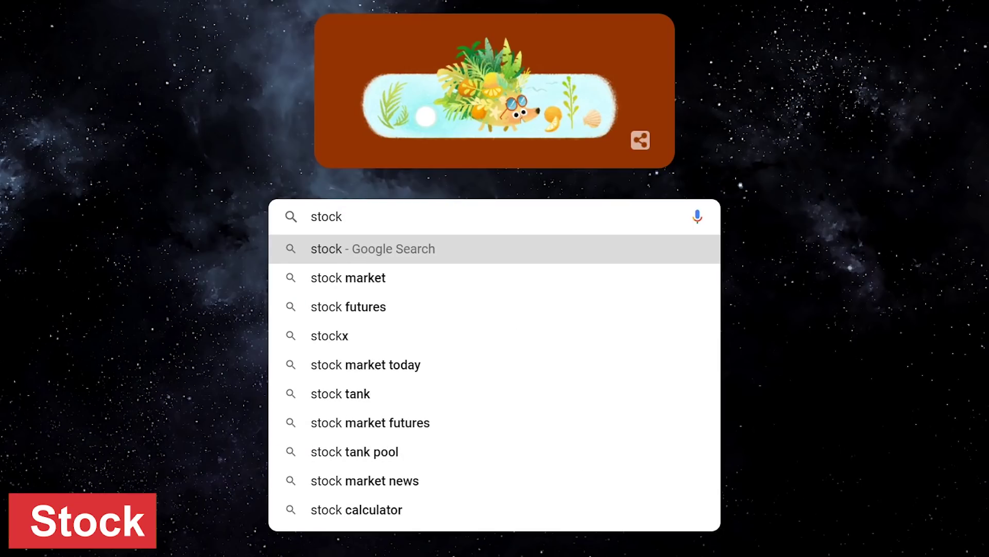
pyautogui.write('gme')
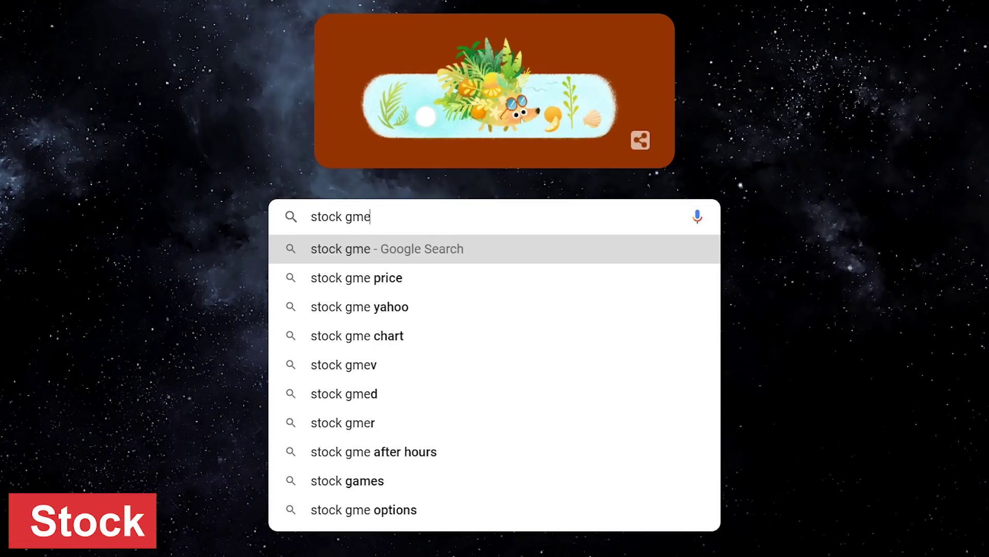
pyautogui.press('Return')
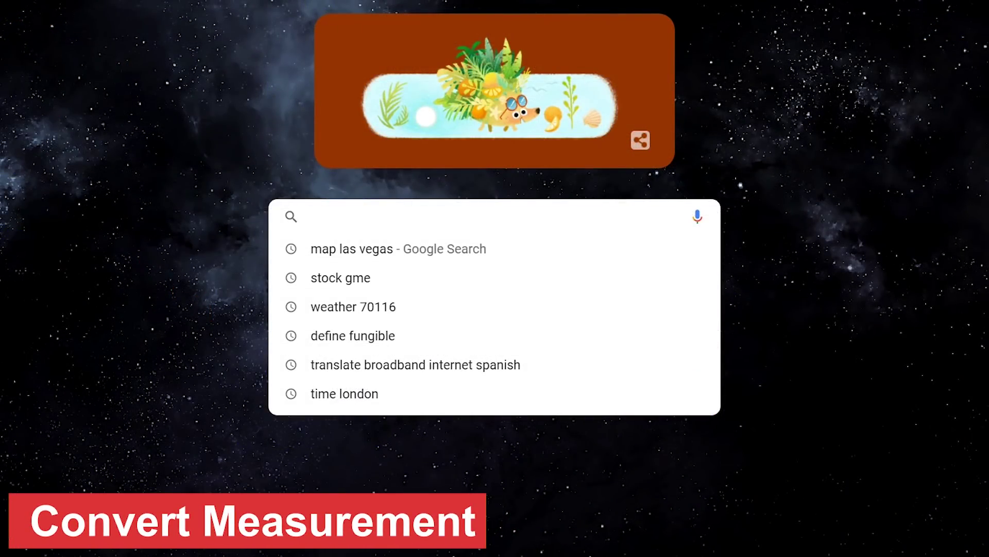
# Convert 1 foot to inches, then 1 USD to euros, switching the target currency to Chinese Yuan.
pyautogui.write('1 ')
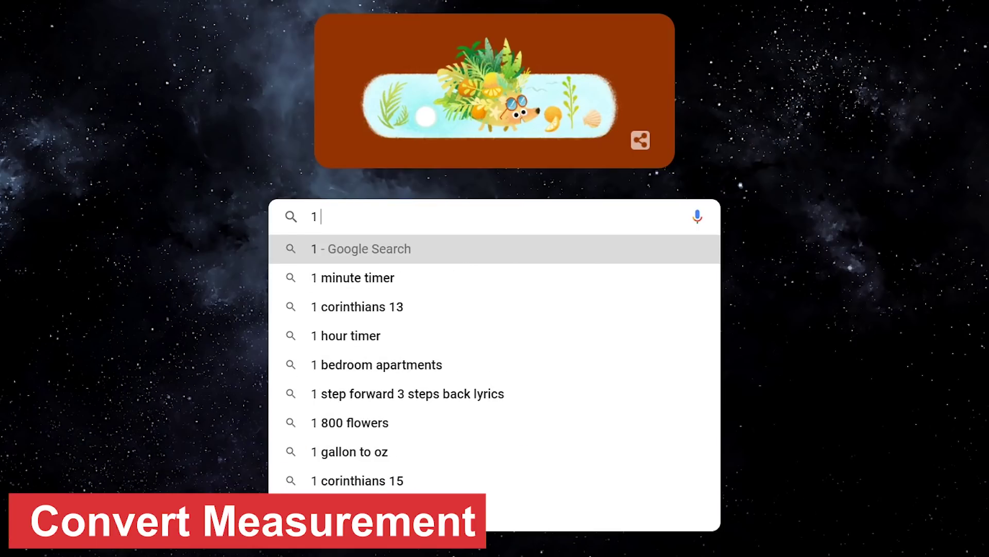
pyautogui.write('foot t')
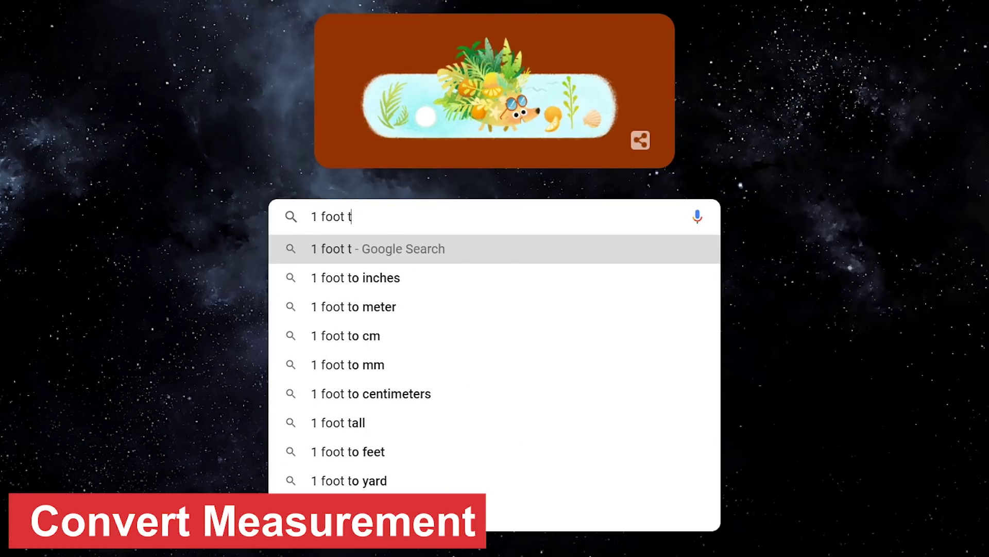
pyautogui.write('o inches')
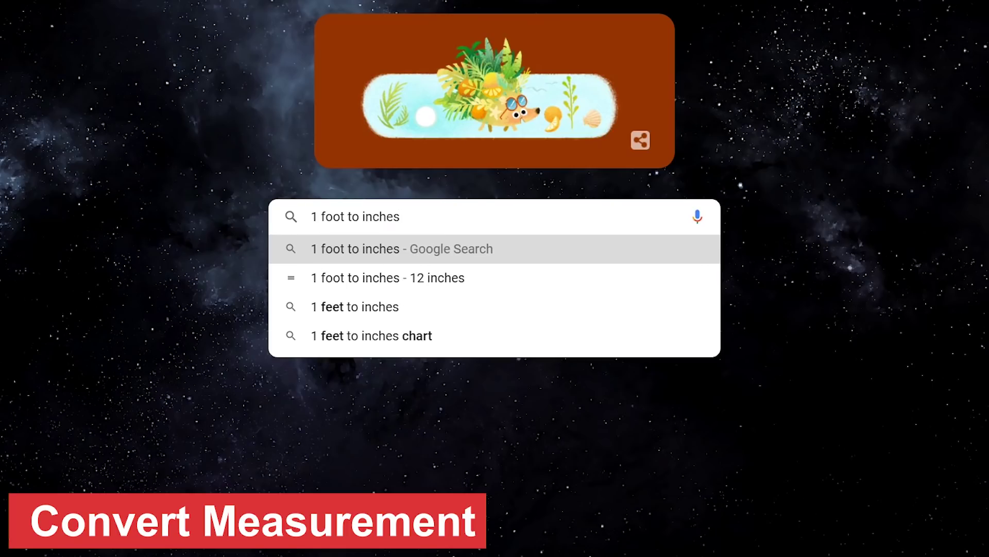
pyautogui.press('Return')
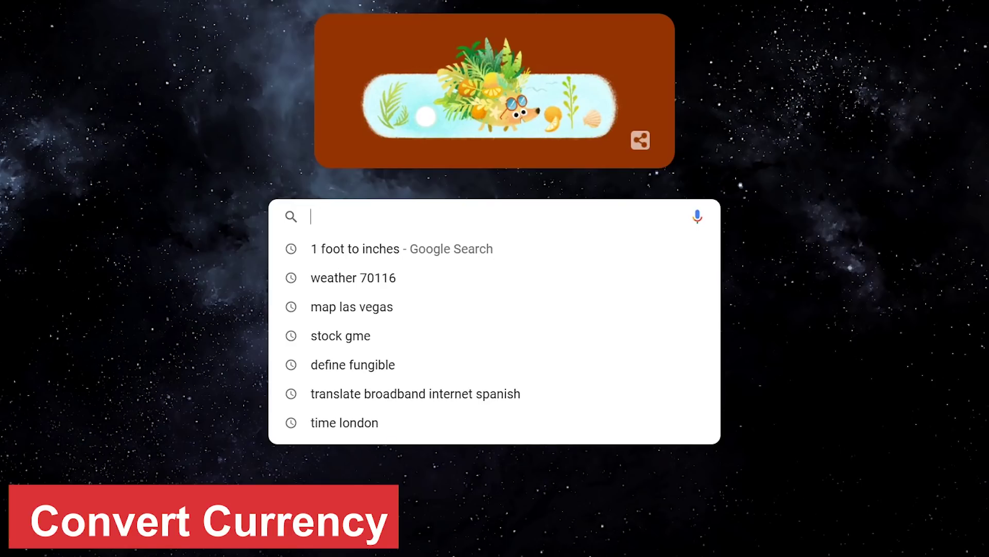
pyautogui.write('1')
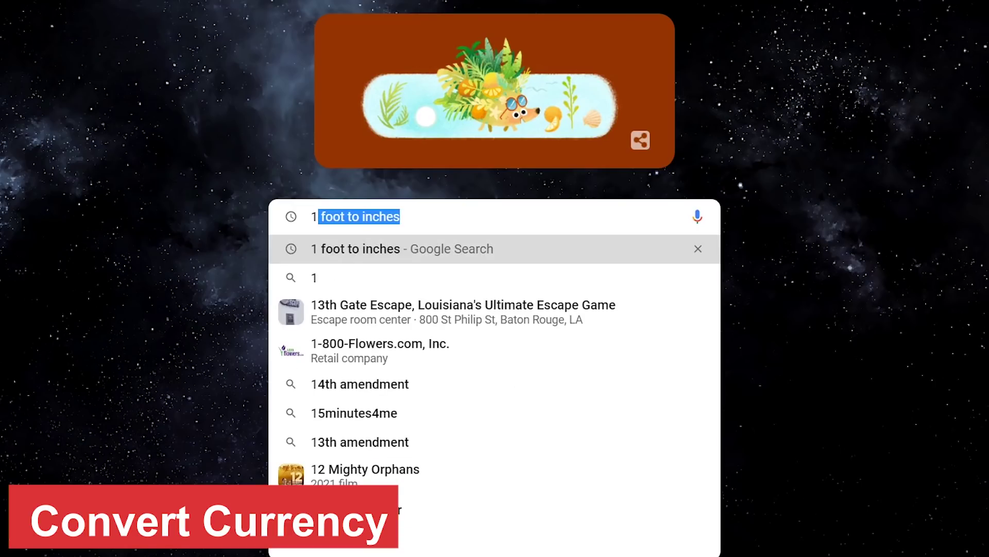
pyautogui.write('US')
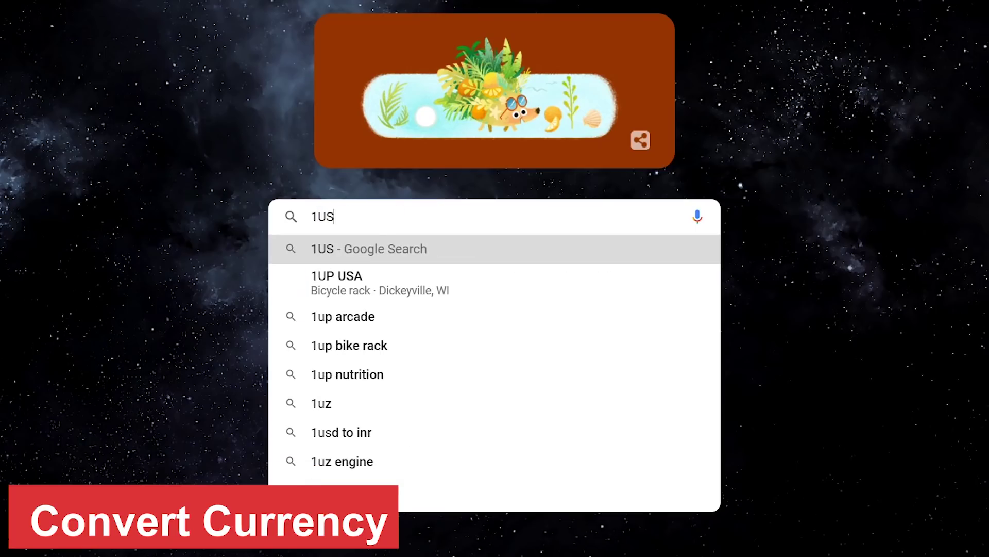
pyautogui.write('D in')
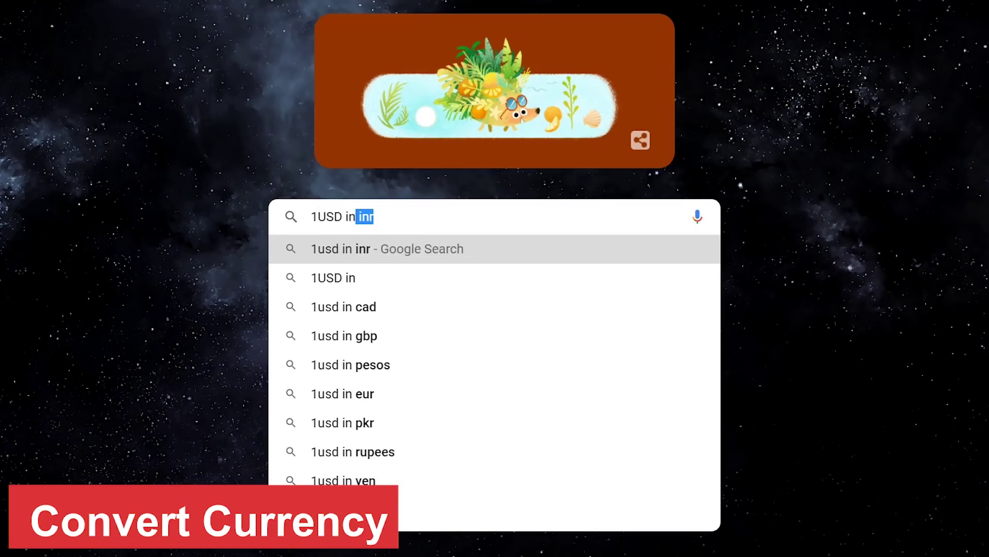
pyautogui.write(' u')
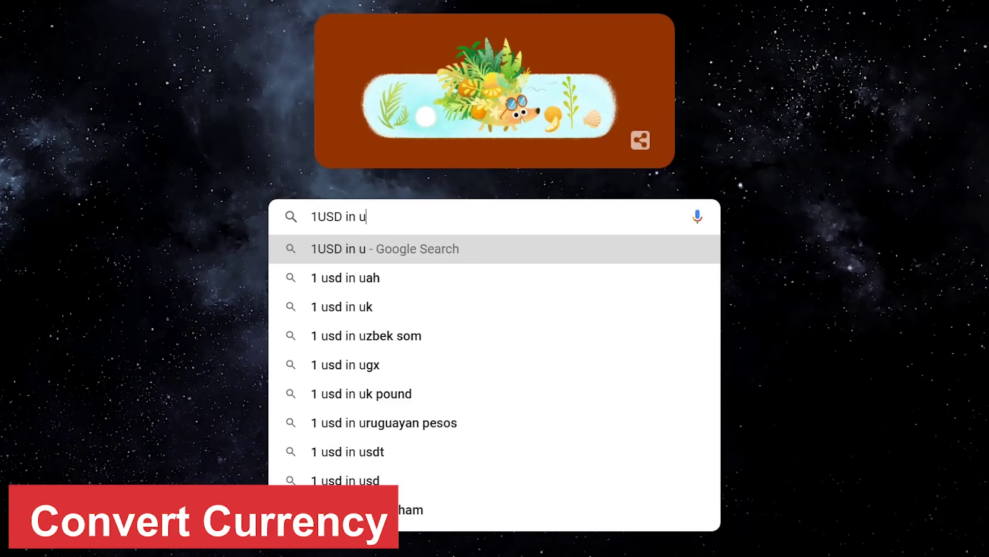
pyautogui.press('BackSpace')
pyautogui.write('euro')
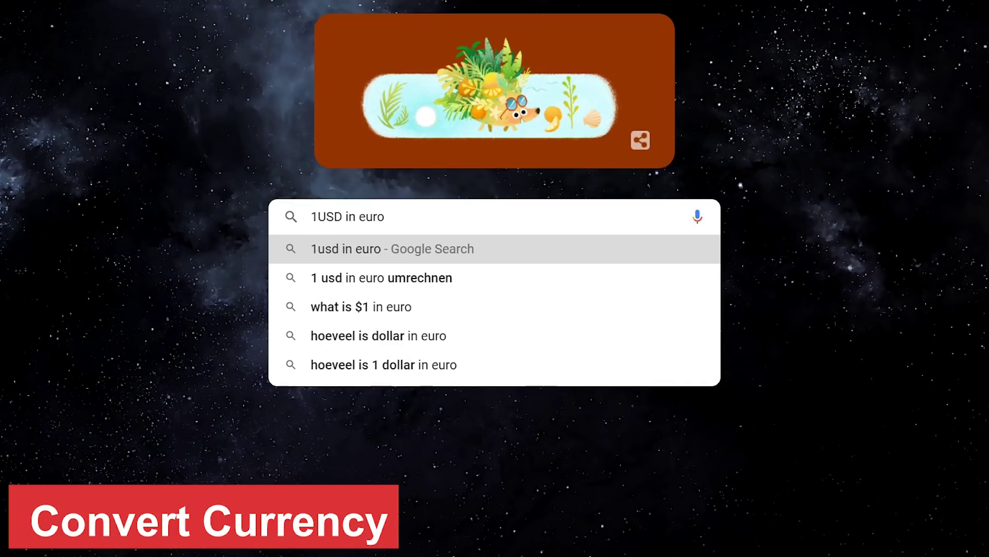
pyautogui.press('Return')
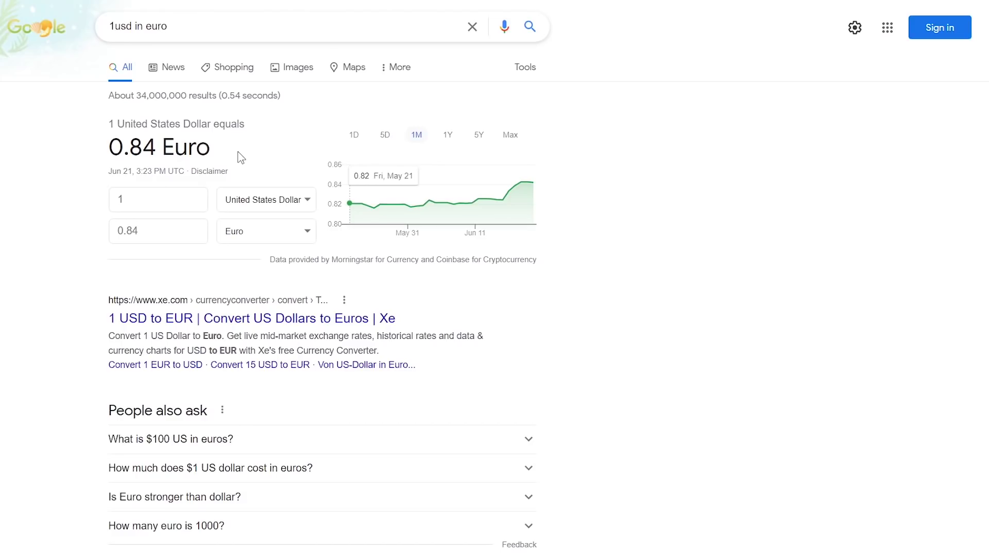
pyautogui.click(307, 232)
pyautogui.click(291, 279)
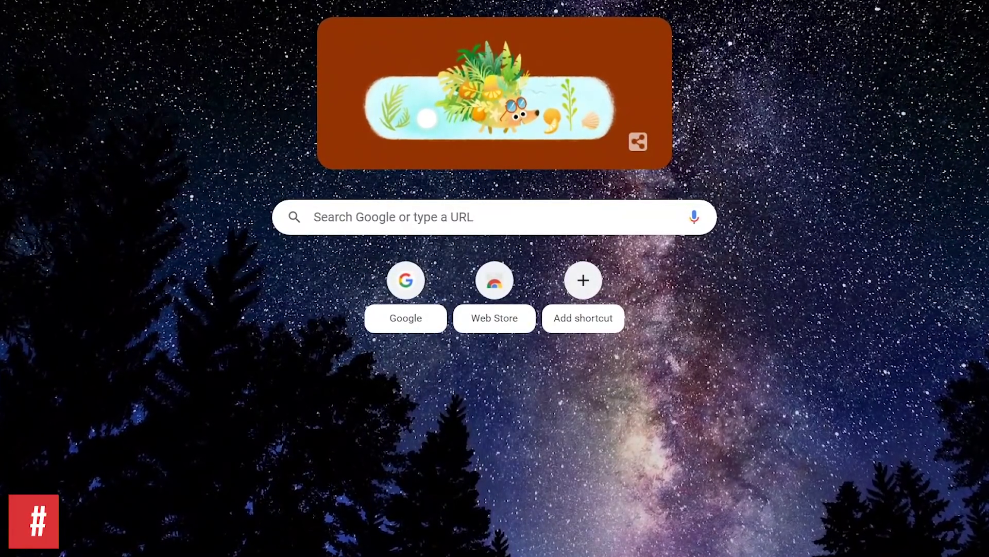
# Search the hashtag '#wickedflip'.
pyautogui.click(589, 217)
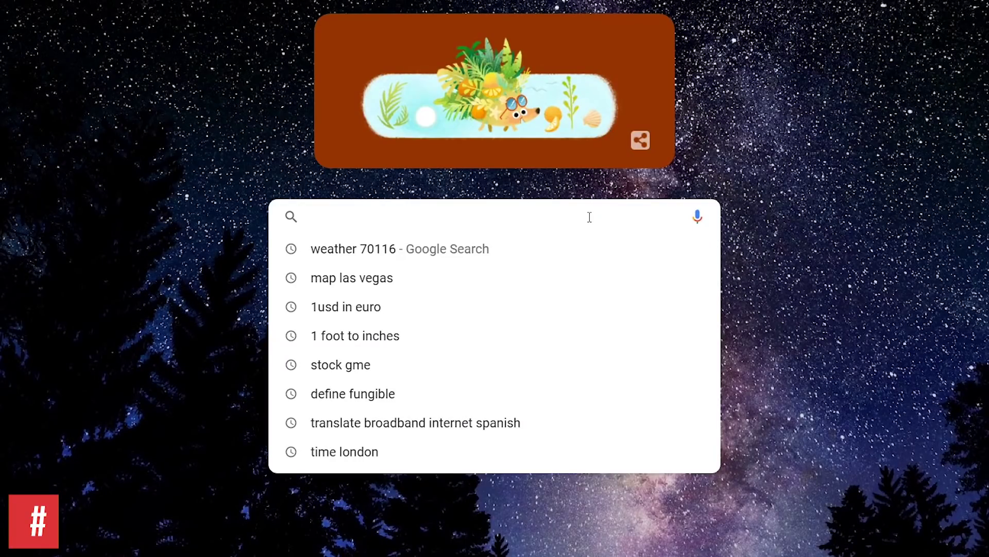
pyautogui.write('#')
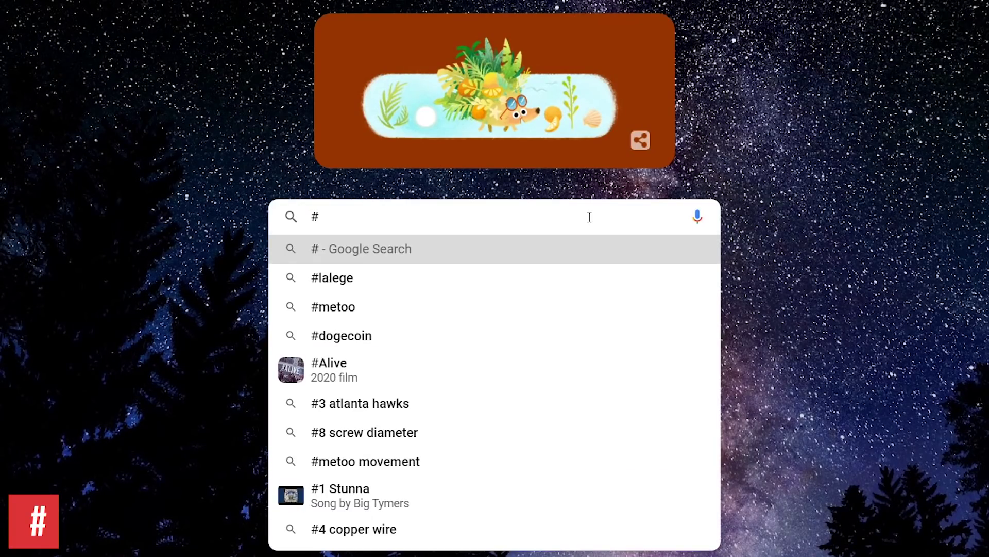
pyautogui.write('wickedflip')
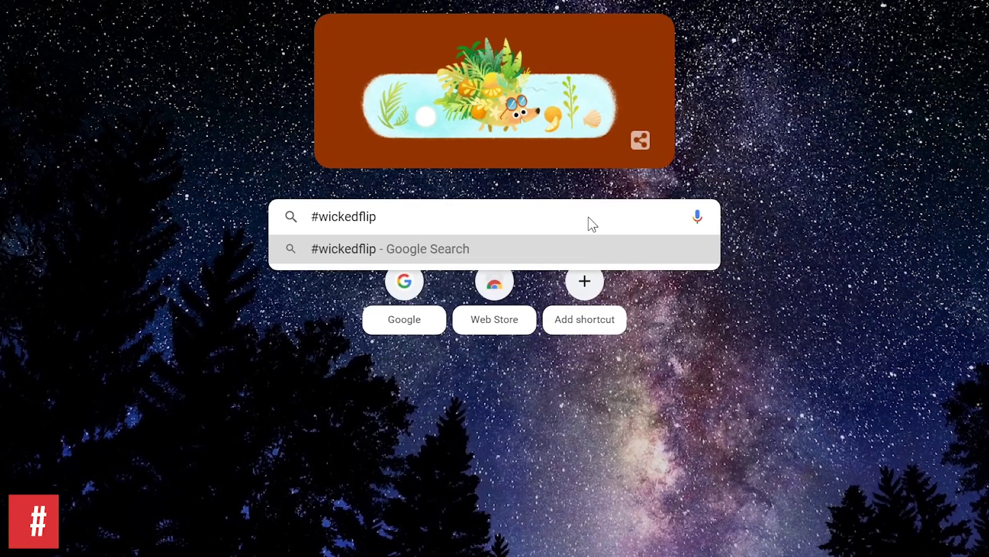
pyautogui.press('Return')
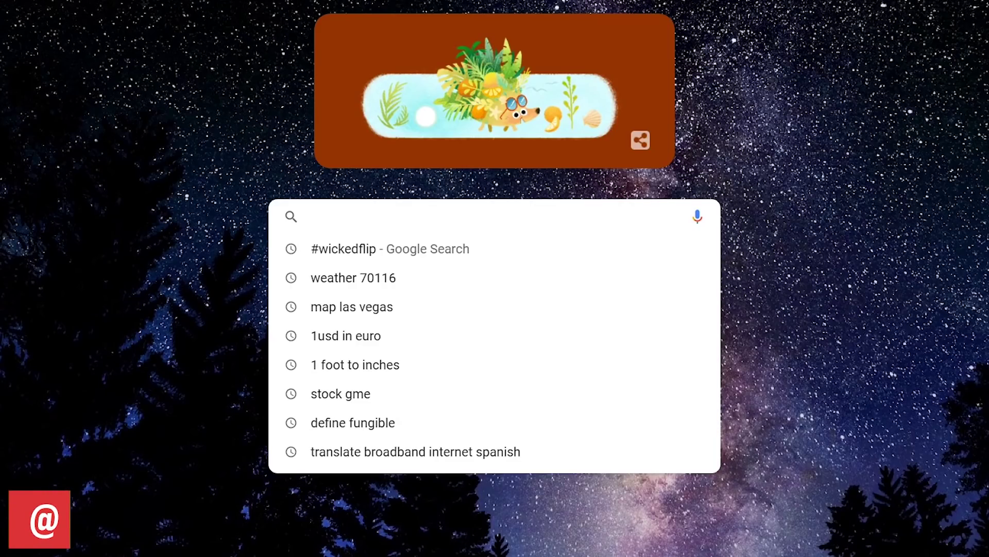
pyautogui.write('@')
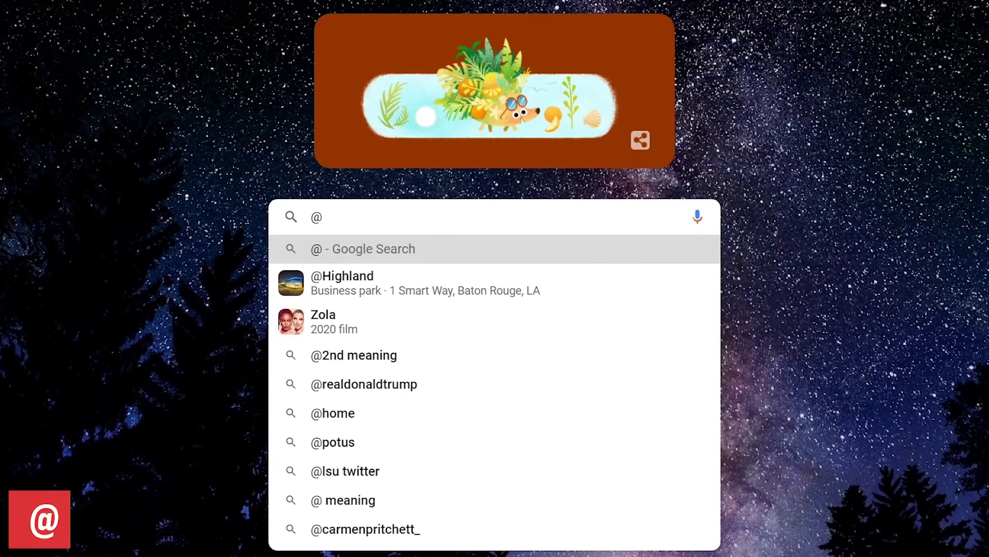
pyautogui.write('wickedflip')
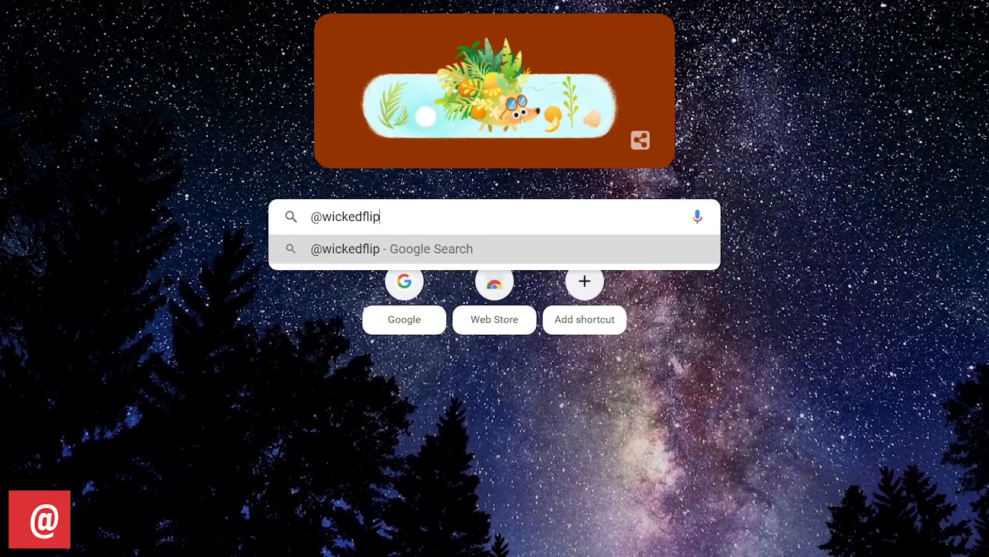
pyautogui.press('Return')
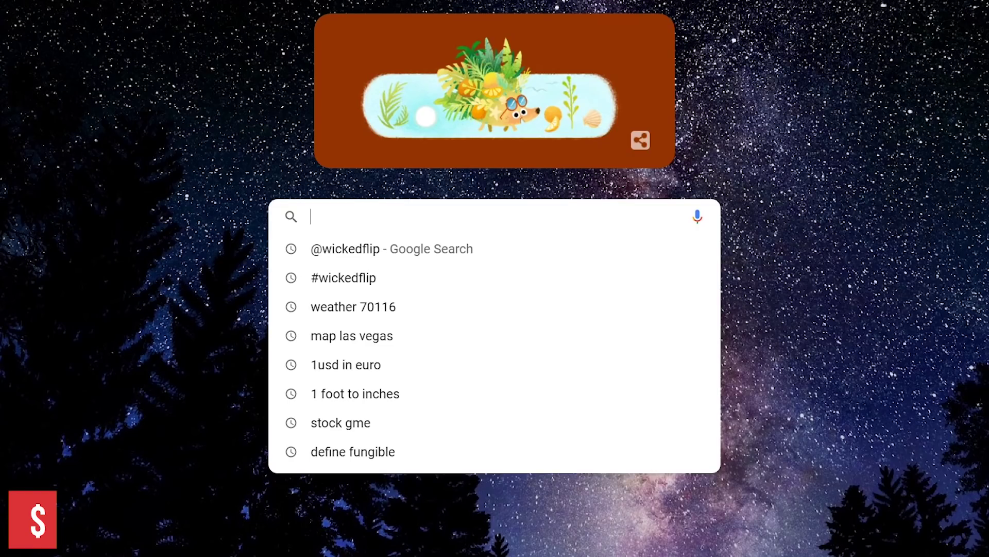
pyautogui.write('phone ')
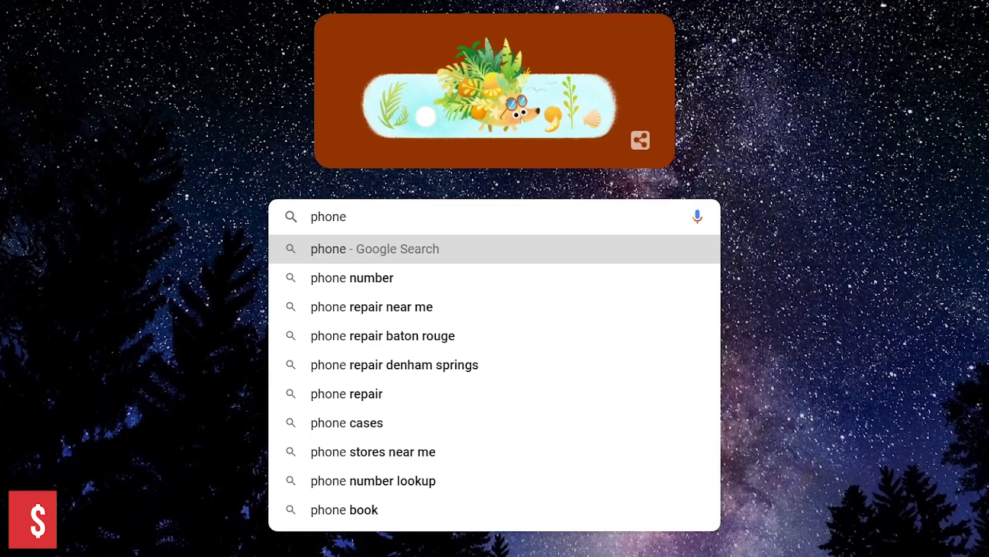
pyautogui.write('$100')
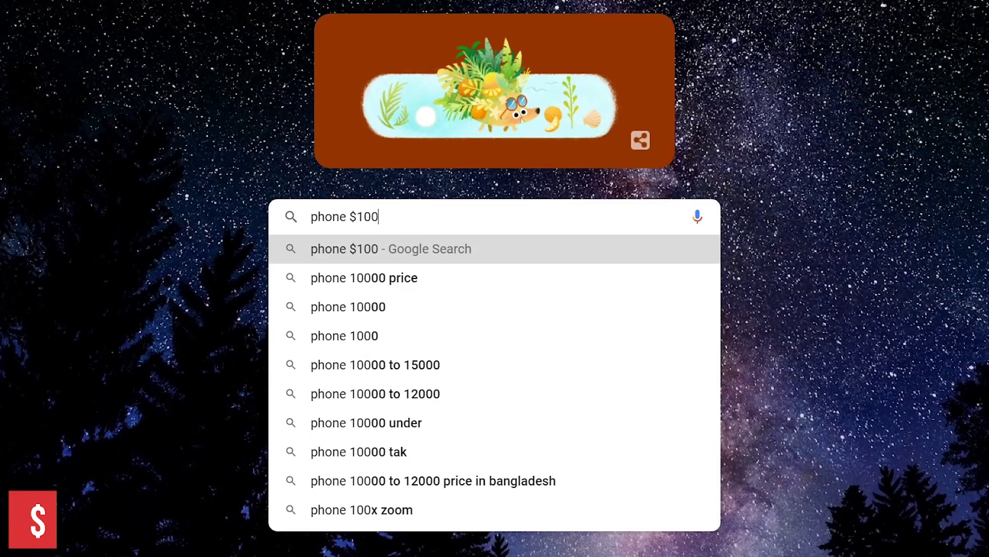
pyautogui.press('Return')
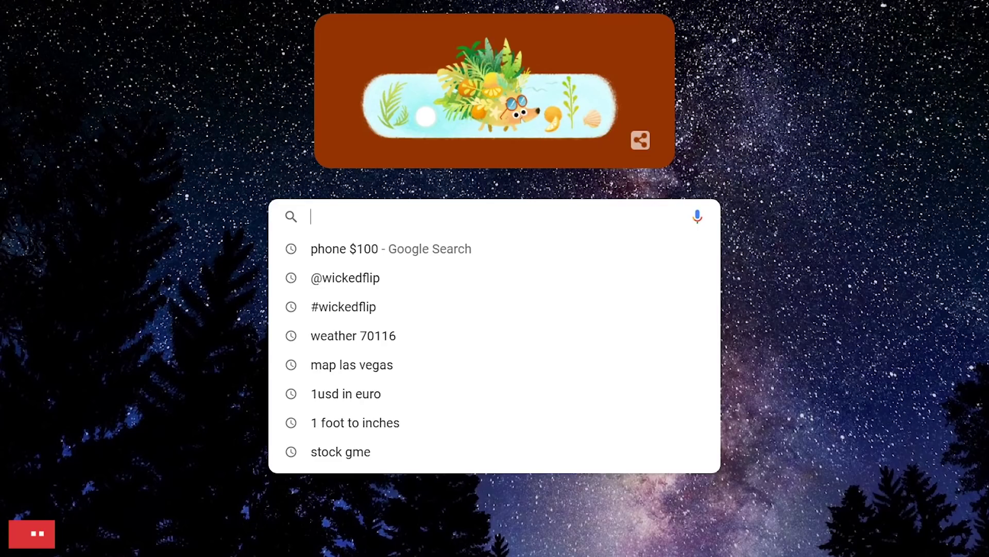
pyautogui.write('table')
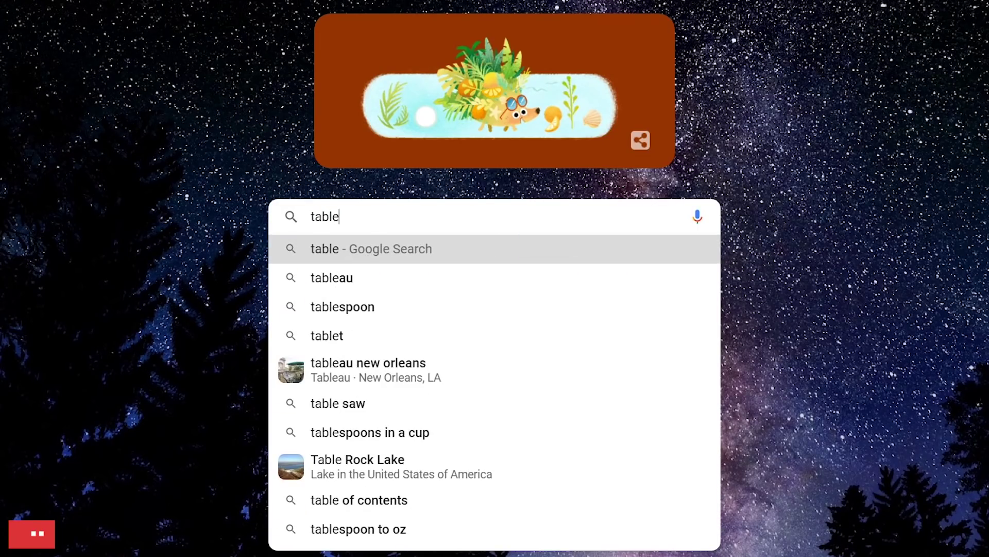
pyautogui.write('t $200')
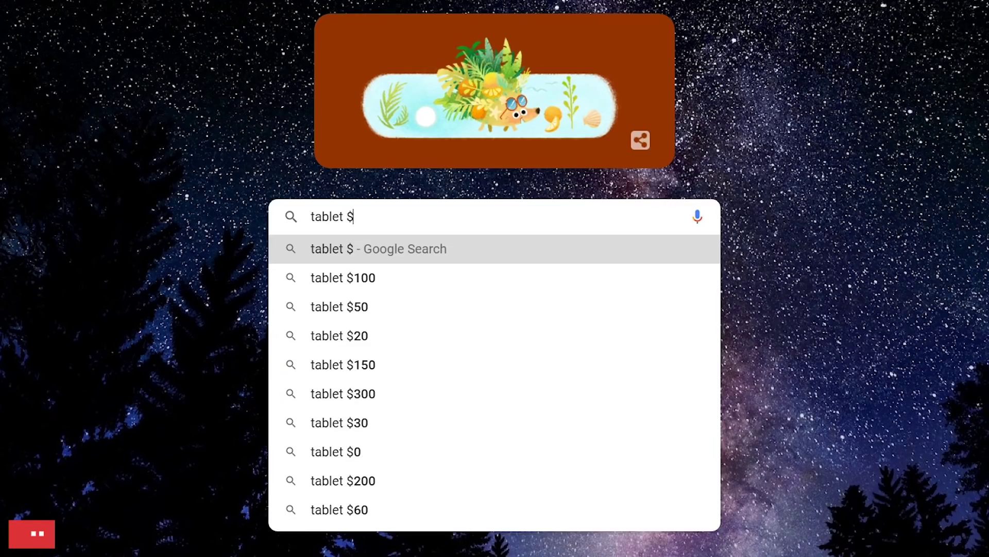
pyautogui.write('..$300')
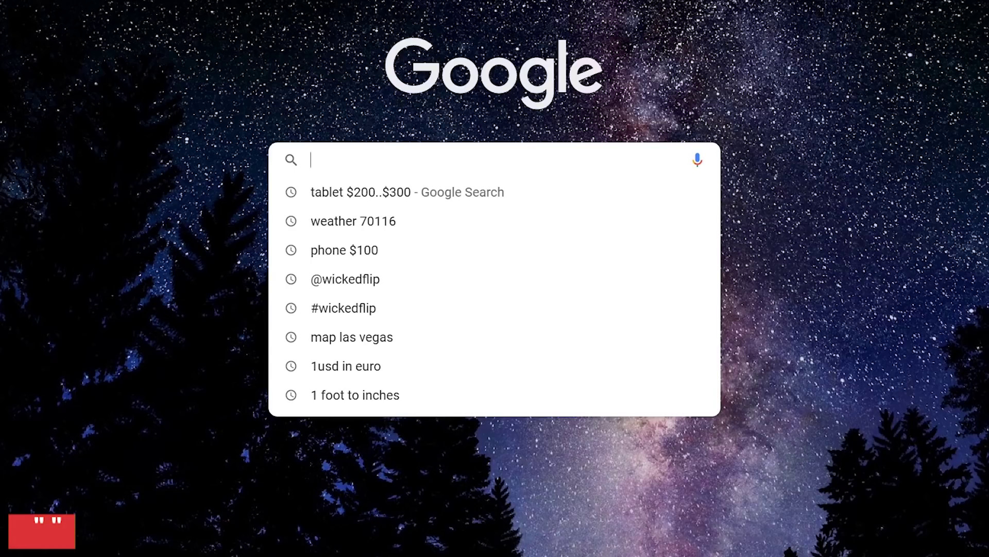
# Search the quoted lyric "everybody's got a dream and a hunger inside" as an exact phrase.
pyautogui.write('"')
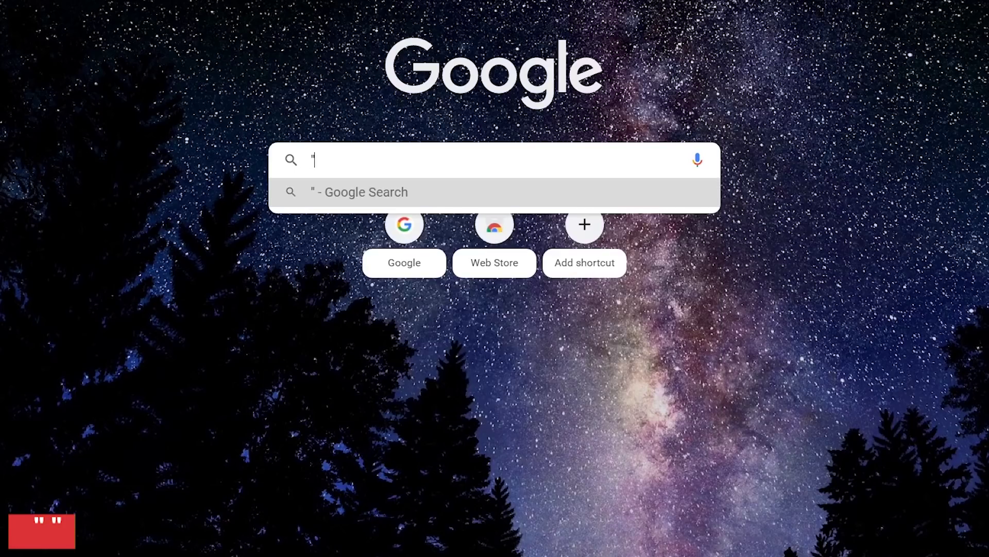
pyautogui.write('everyb')
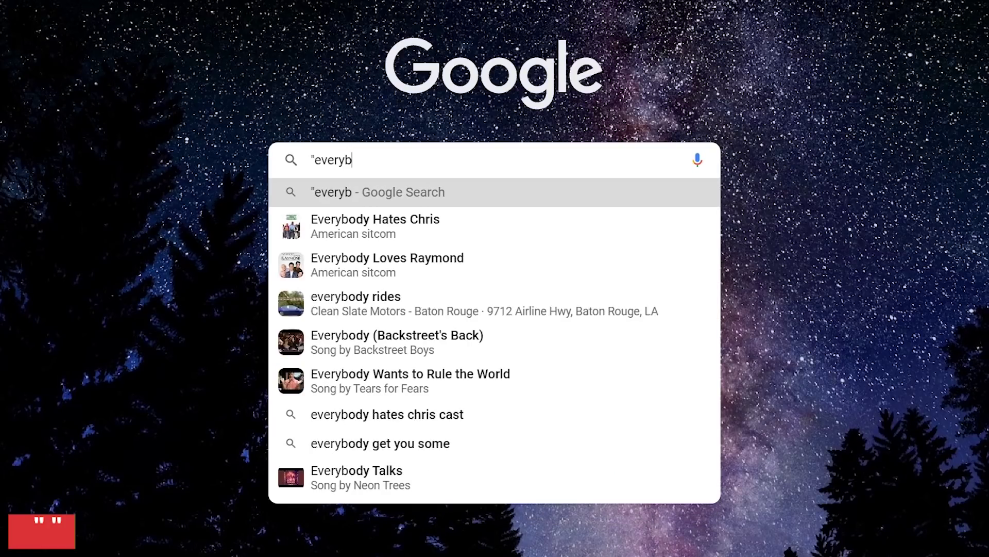
pyautogui.write("ody's go")
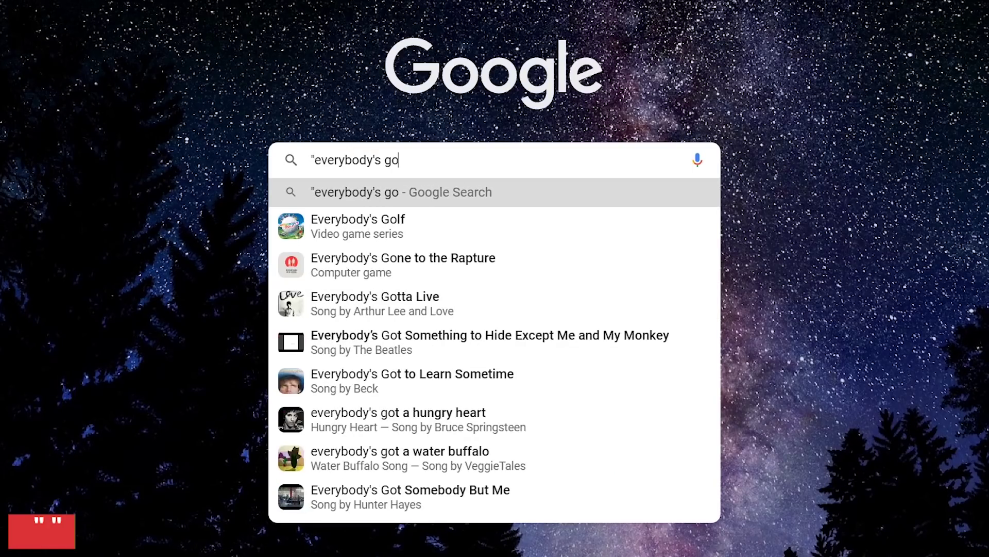
pyautogui.write('t a drea')
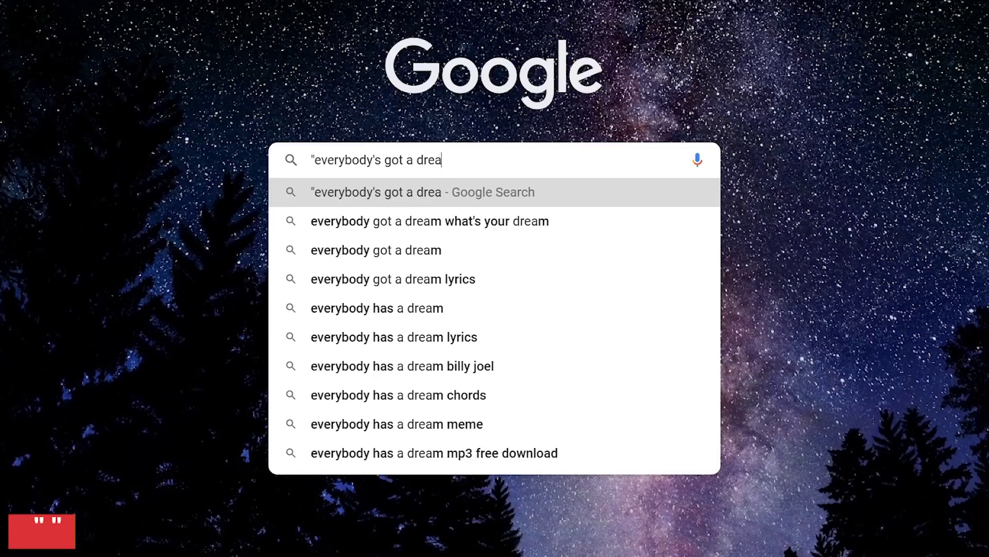
pyautogui.write('m and a h')
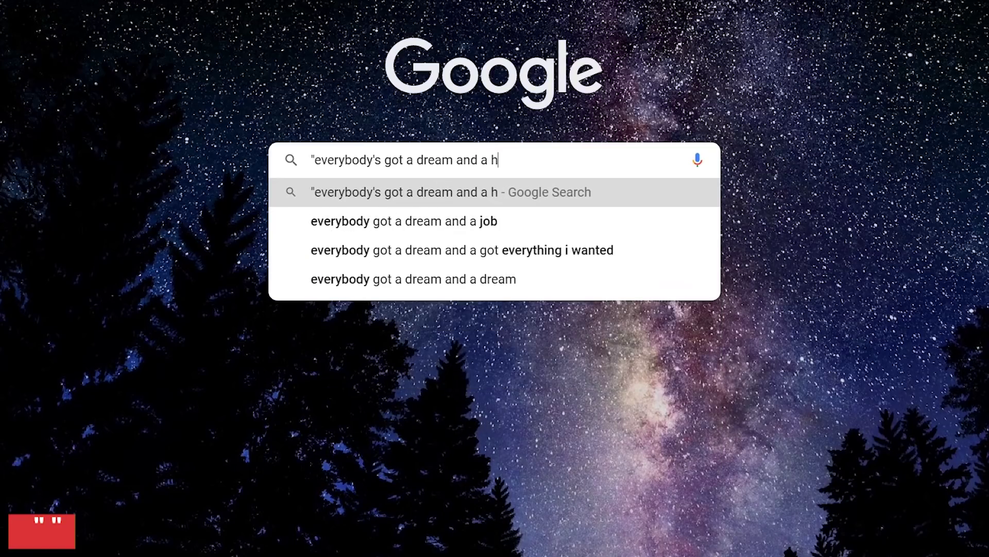
pyautogui.write('unger inside"')
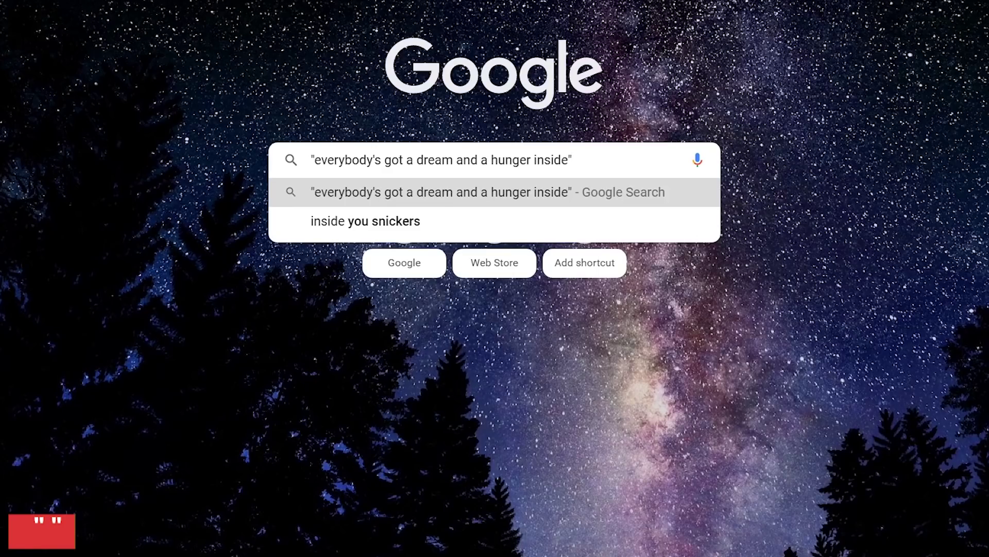
pyautogui.press('Return')
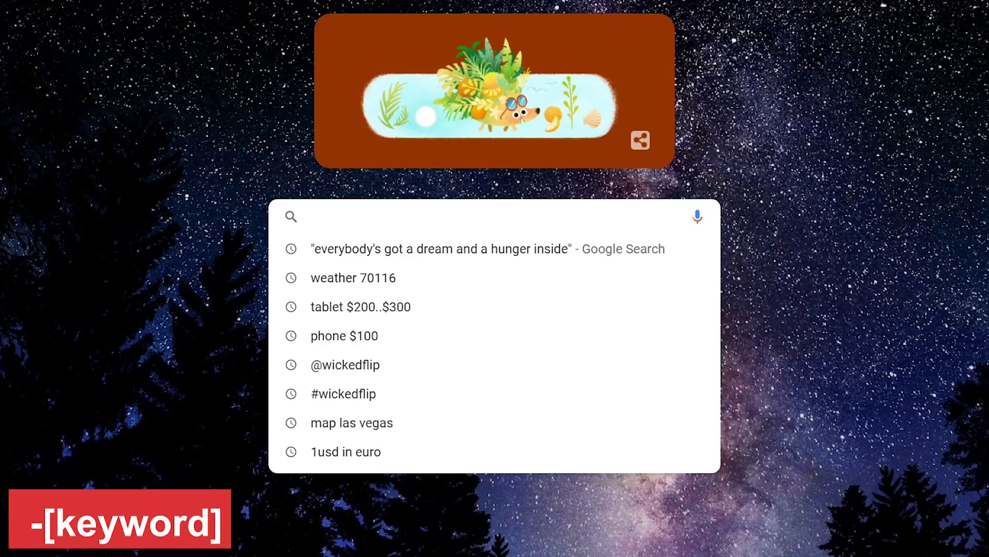
# Search 'Microsoft -gates' to exclude gates, then enter the wildcard query 'best * by state'.
pyautogui.write('Microsoft')
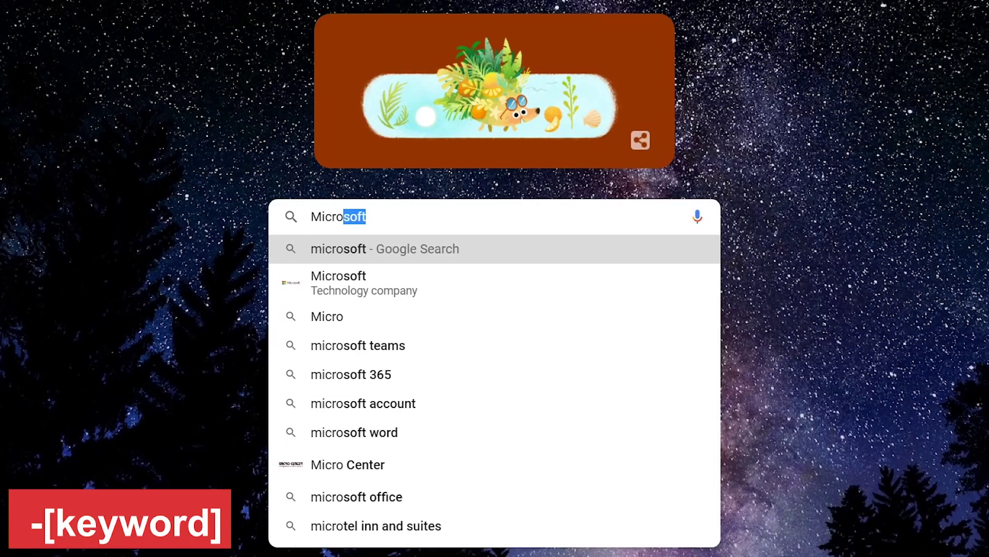
pyautogui.write(' -')
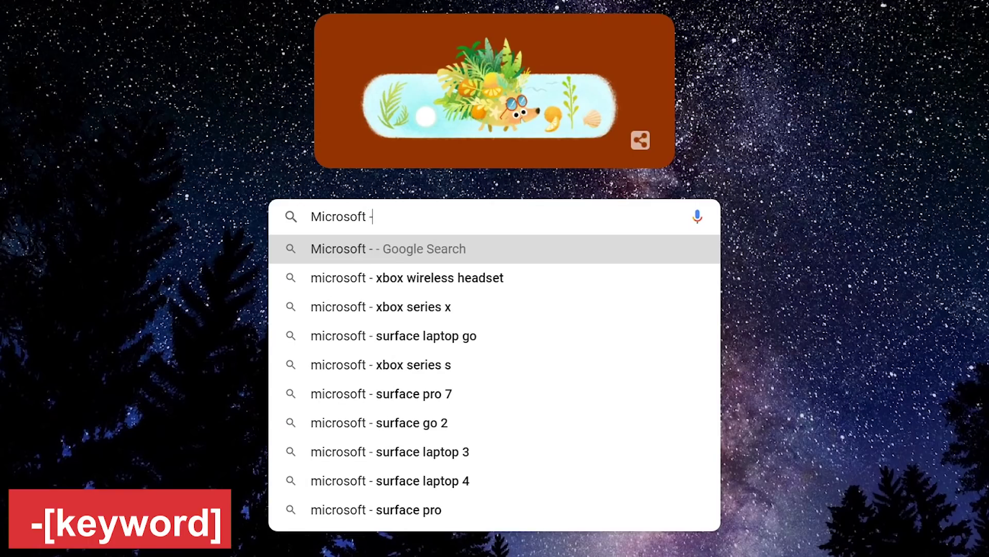
pyautogui.write('gates')
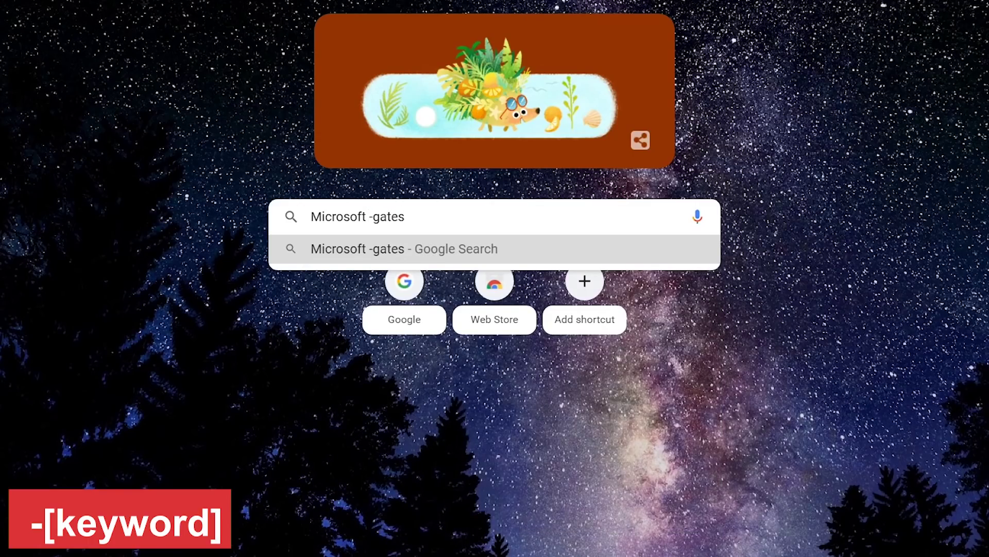
pyautogui.press('Return')
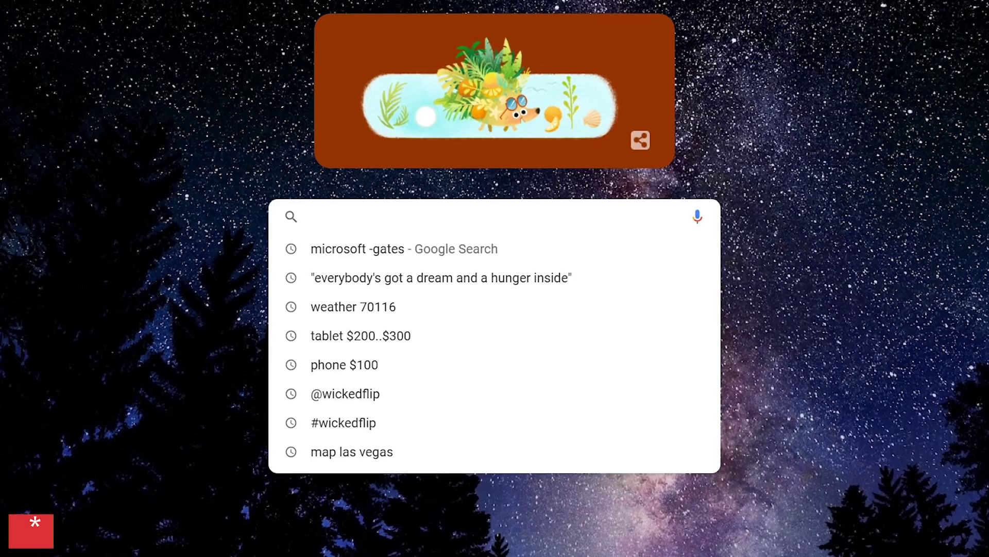
pyautogui.write('best *')
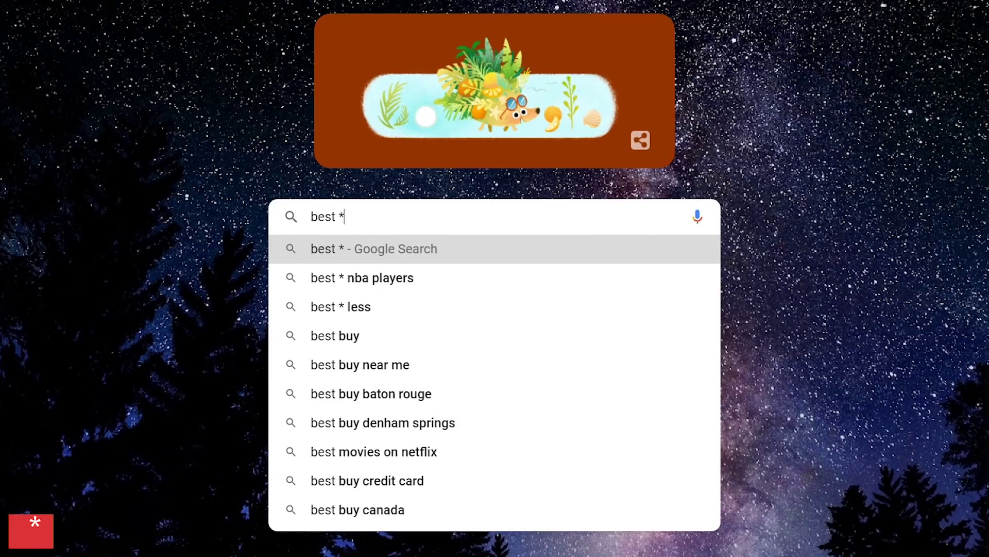
pyautogui.write(' by state')
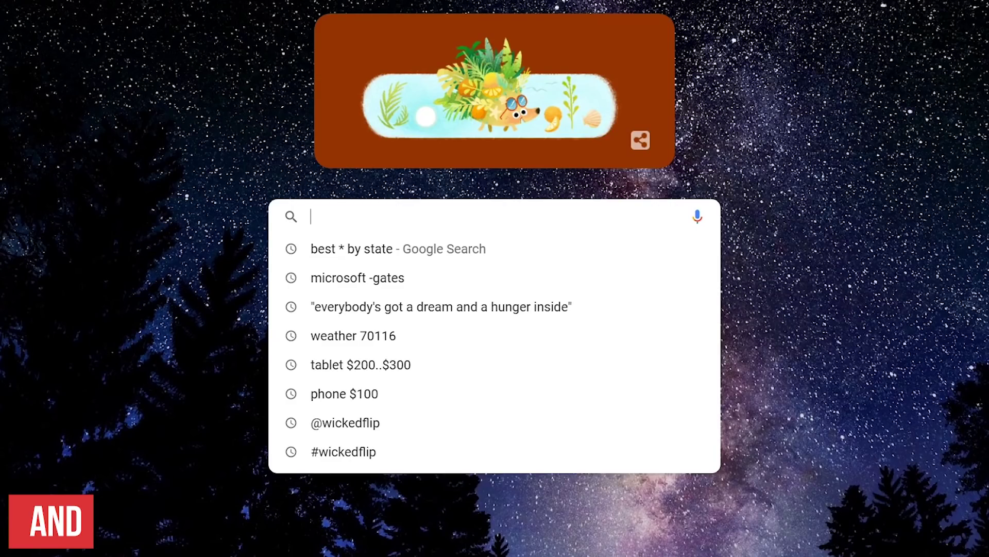
# Search for 'bieber AND britney' with AND capitalised.
pyautogui.write('bieber an')
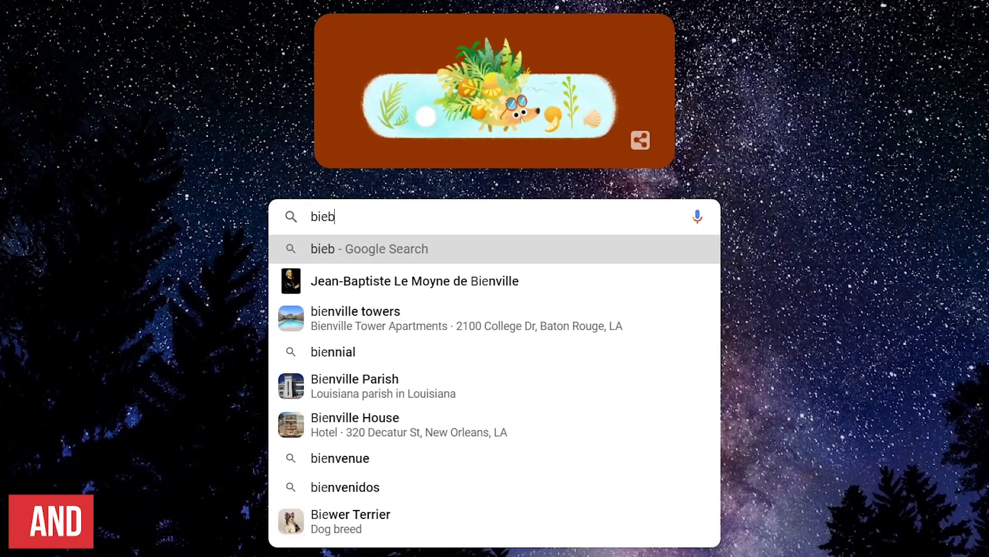
pyautogui.press('BackSpace')
pyautogui.press('BackSpace')
pyautogui.write('AND britney')
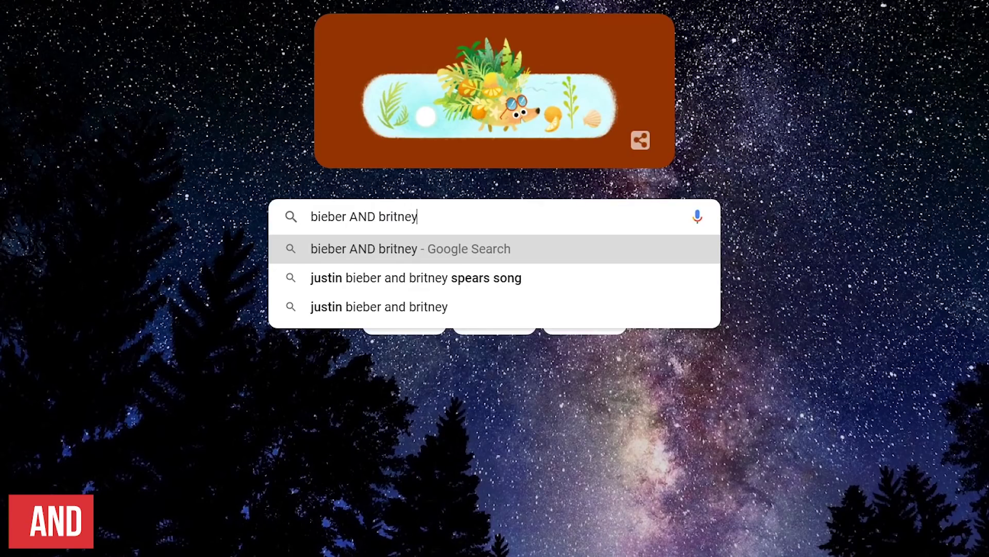
pyautogui.press('Return')
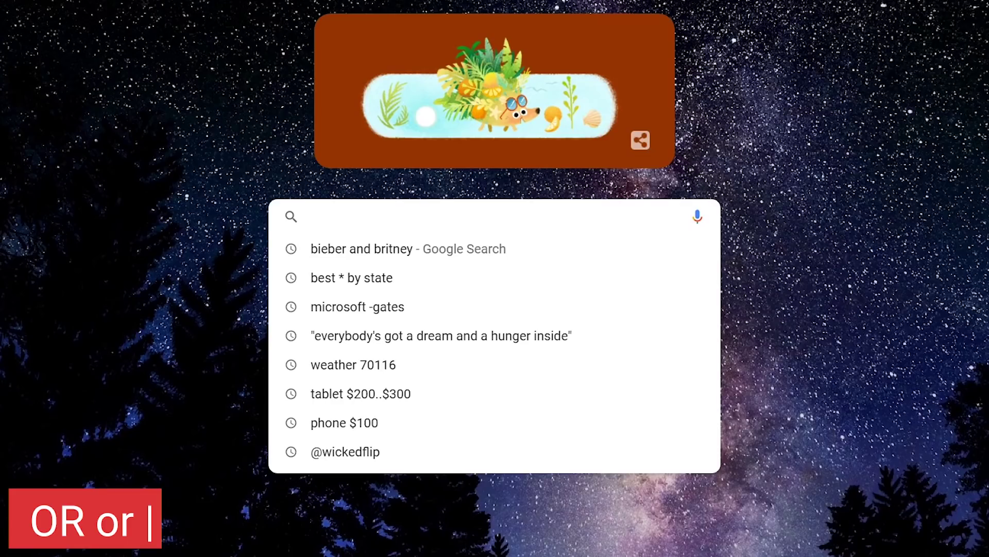
# Search 'elon OR tesla', then remove OR from the query to make room for '|'.
pyautogui.write('elon OR')
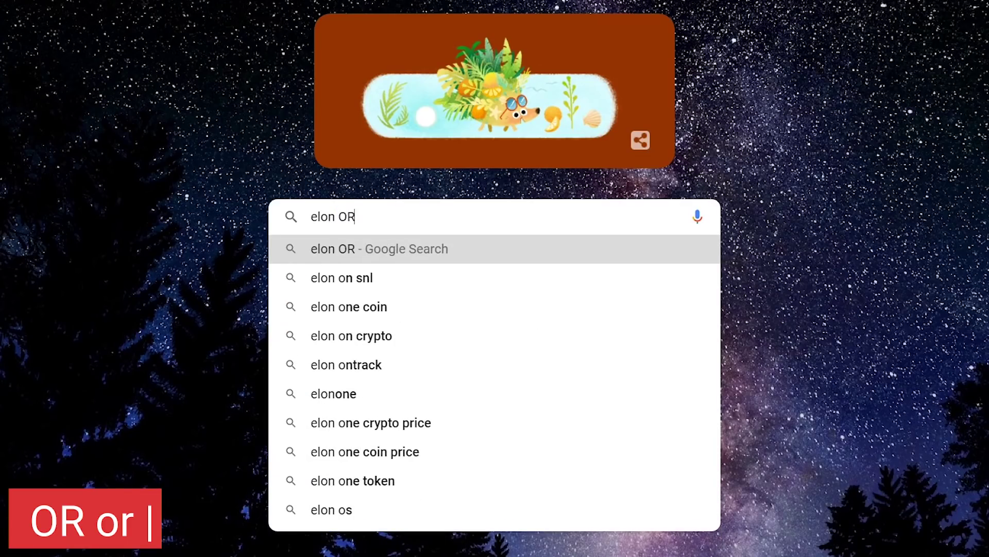
pyautogui.write(' tesla')
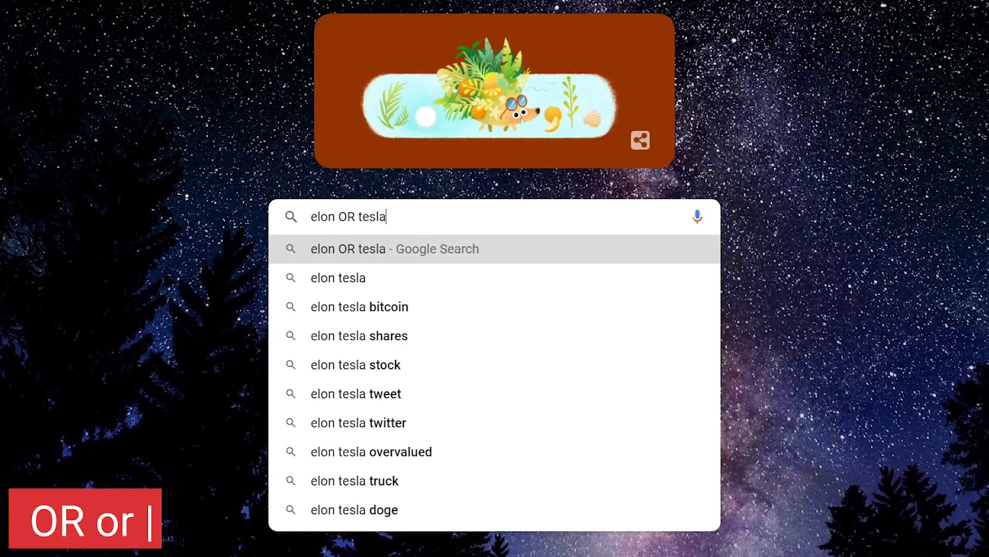
pyautogui.press('Return')
pyautogui.moveTo(147, 28); pyautogui.dragTo(132, 27)
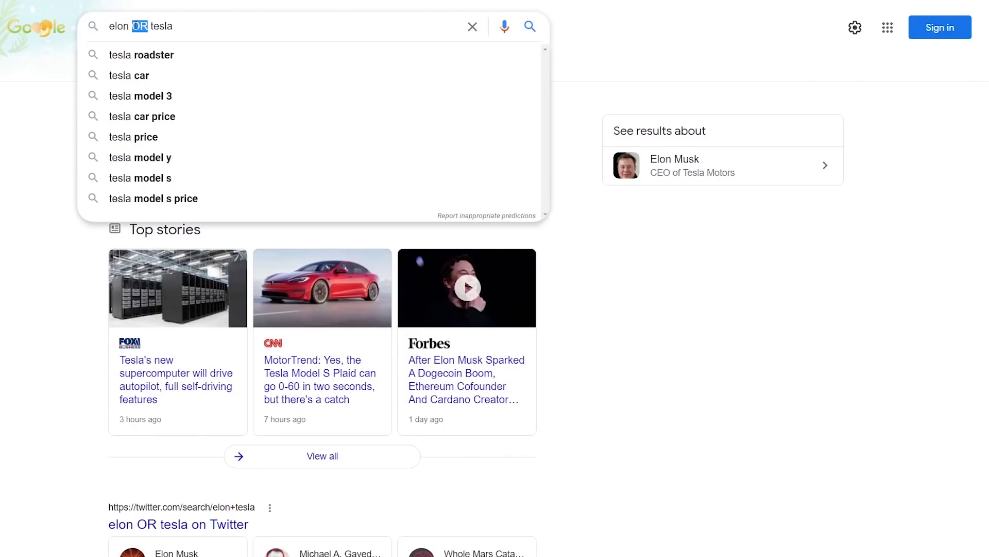
pyautogui.press('BackSpace')
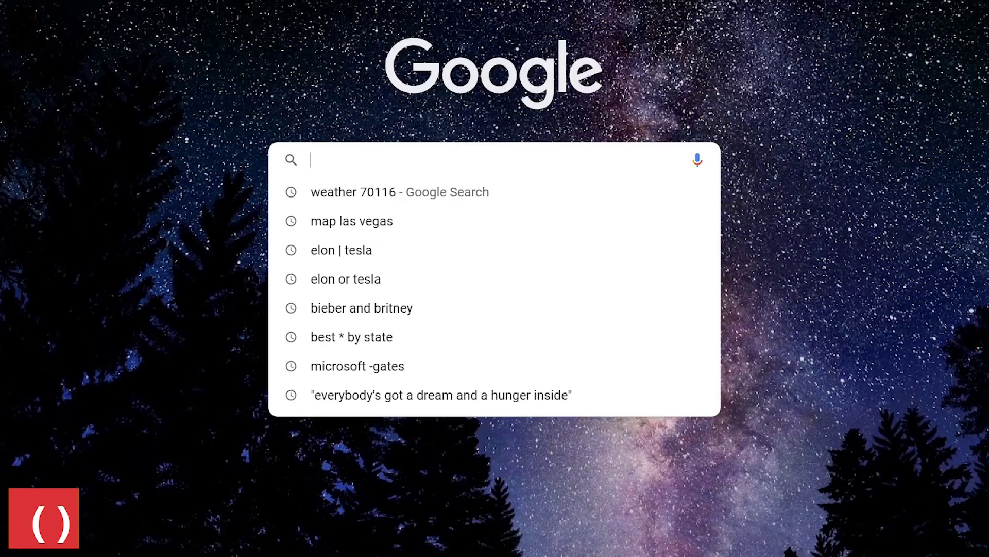
# Search '(best | worst) pizza' to group the alternative words.
pyautogui.write('(best')
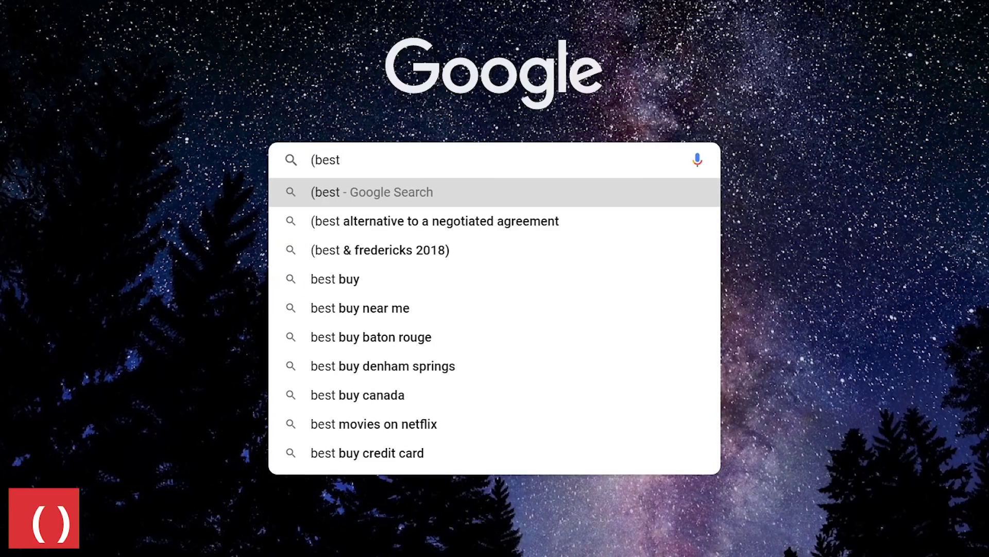
pyautogui.write(' | worst)')
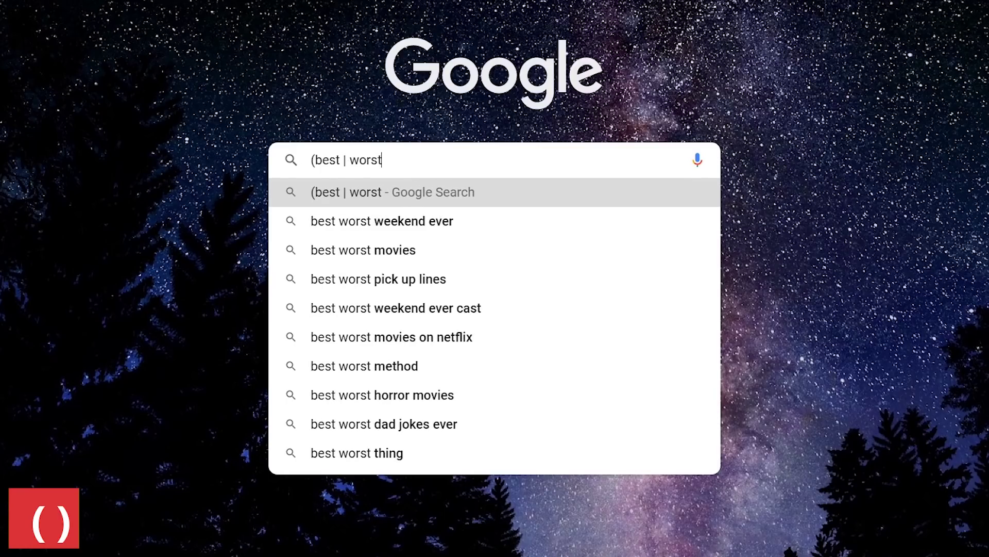
pyautogui.write(' pizza')
pyautogui.press('Return')
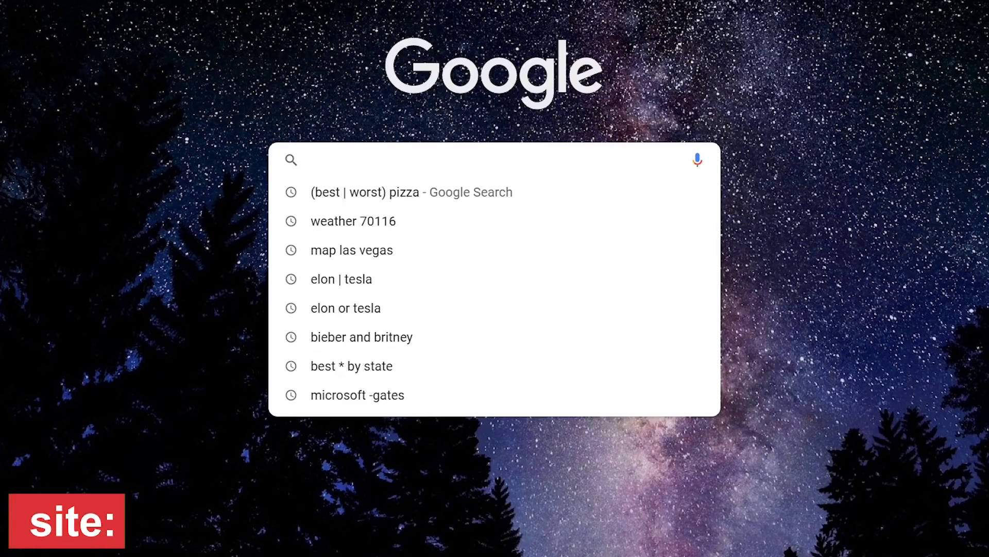
# Search 'site:wired.com' to show only wired.com pages.
pyautogui.write('site')
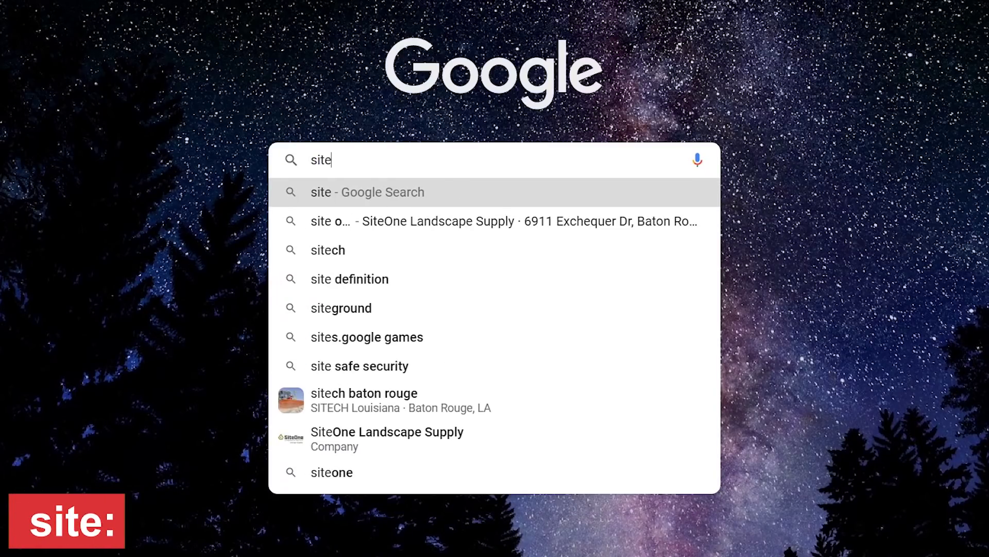
pyautogui.write(':wire')
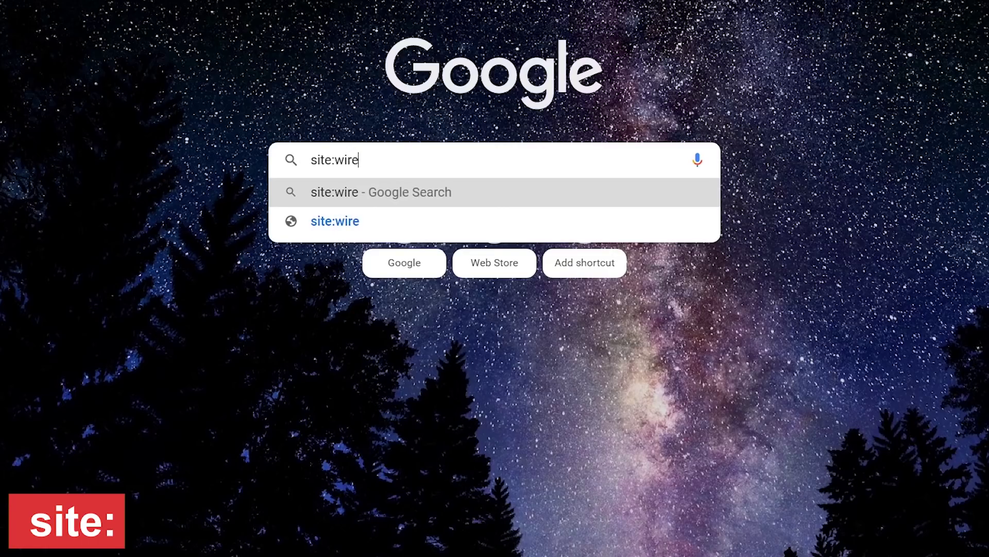
pyautogui.write('d.com')
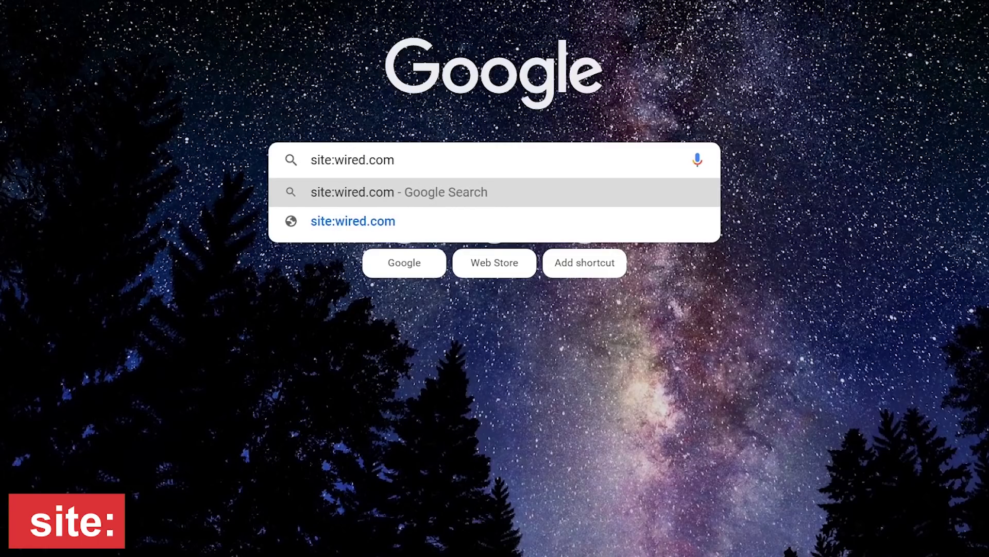
pyautogui.press('Return')
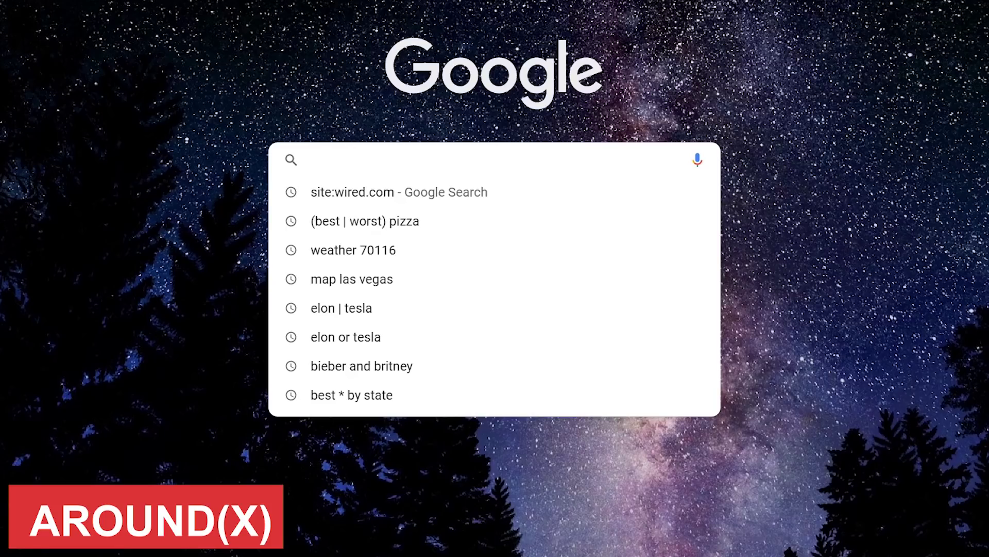
# Search 'program AROUND(3) code' for proximity matches.
pyautogui.write('program')
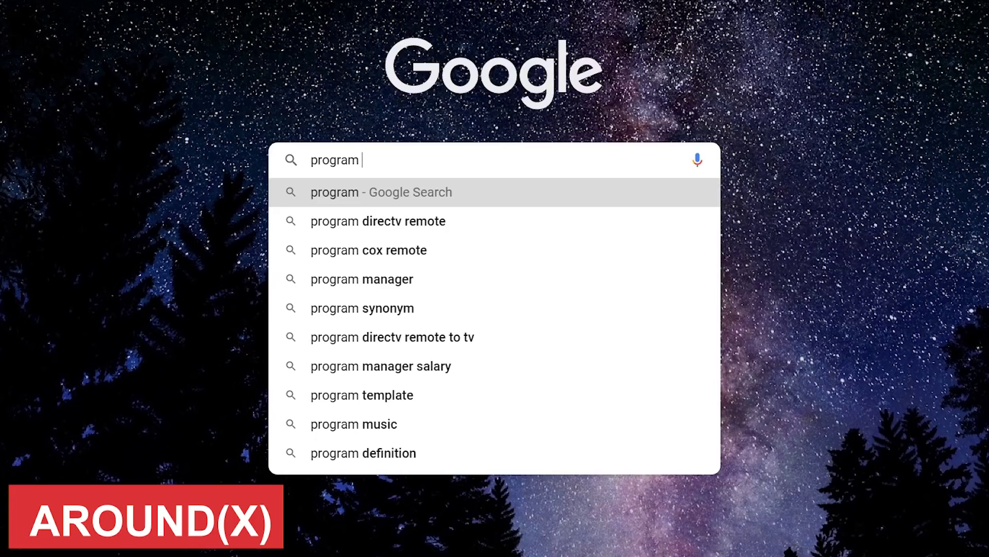
pyautogui.write(' A')
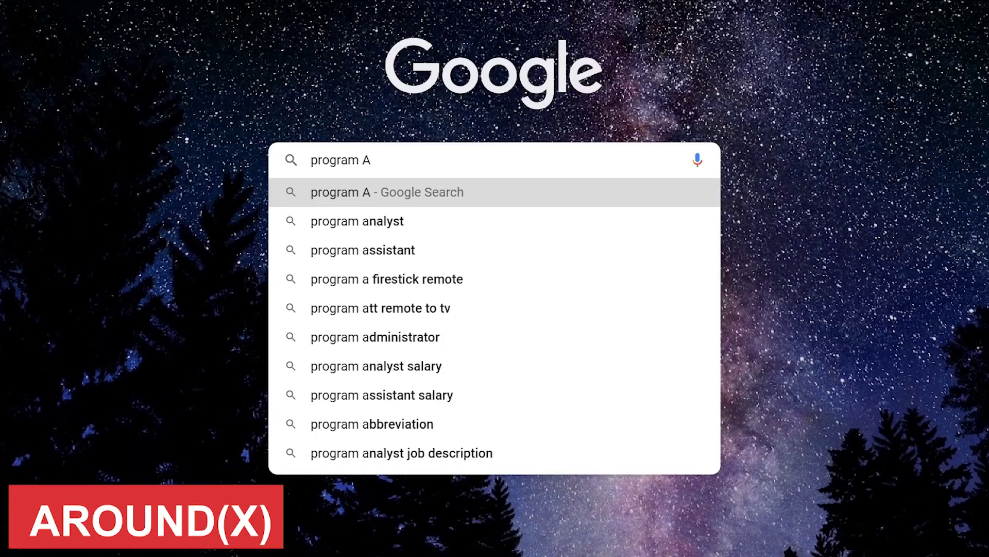
pyautogui.write('ROUND')
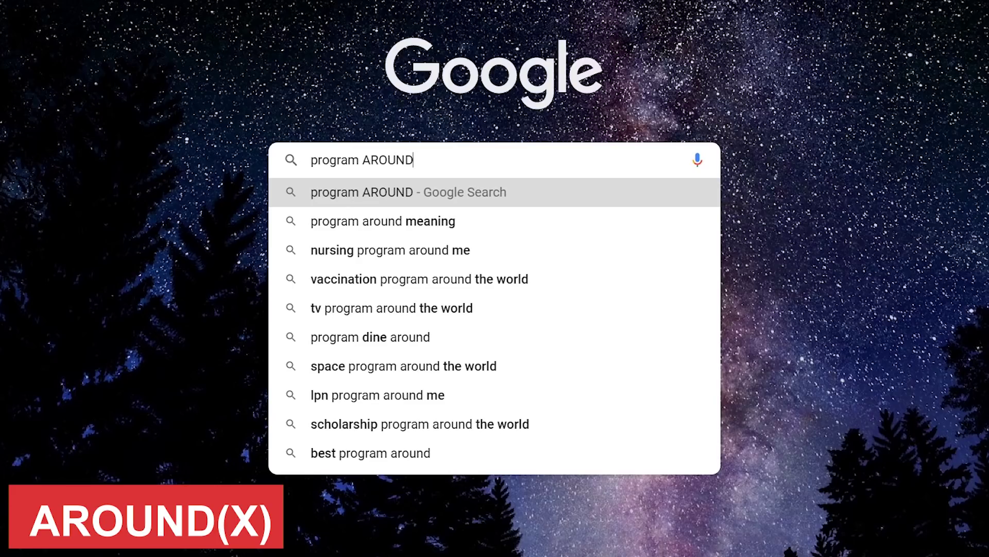
pyautogui.write('(')
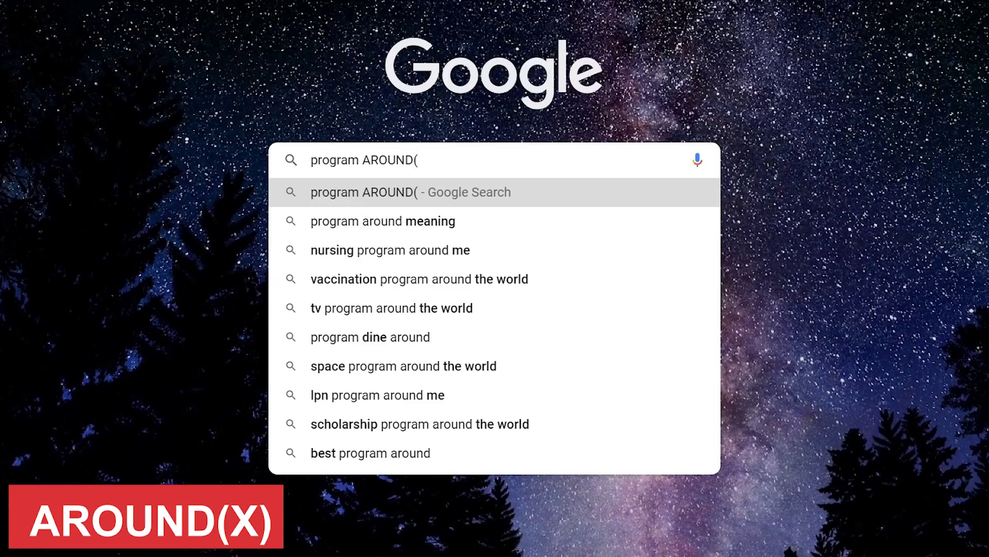
pyautogui.write('3)')
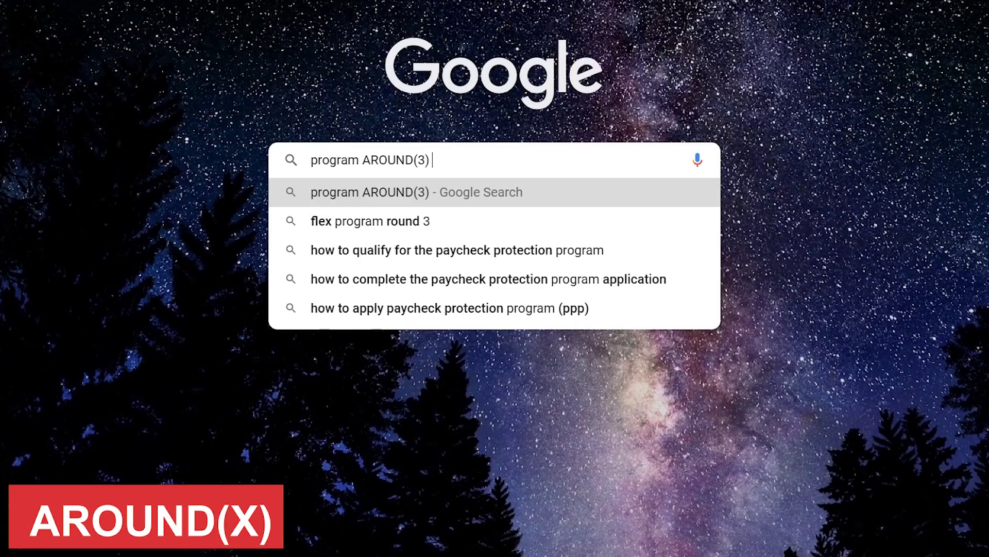
pyautogui.write(' code')
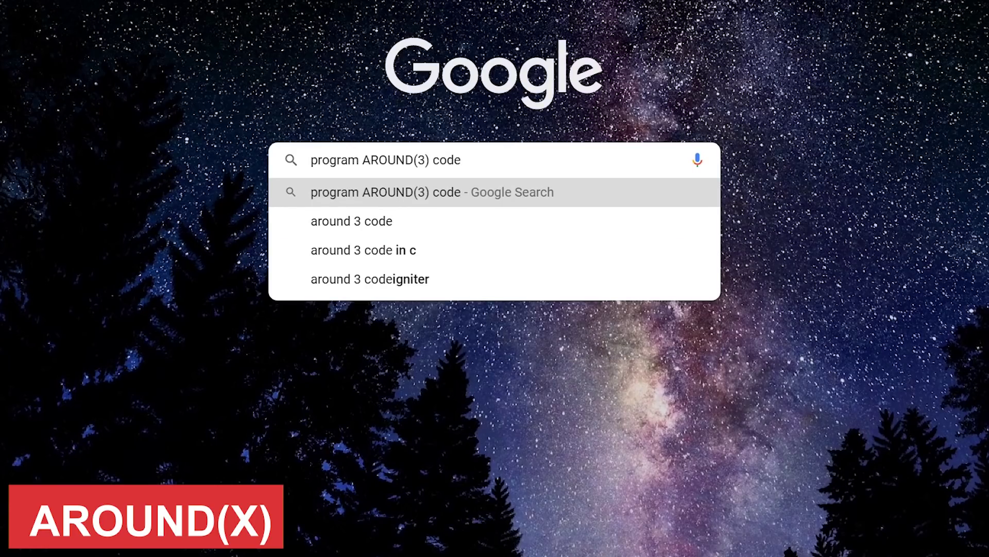
pyautogui.press('Return')
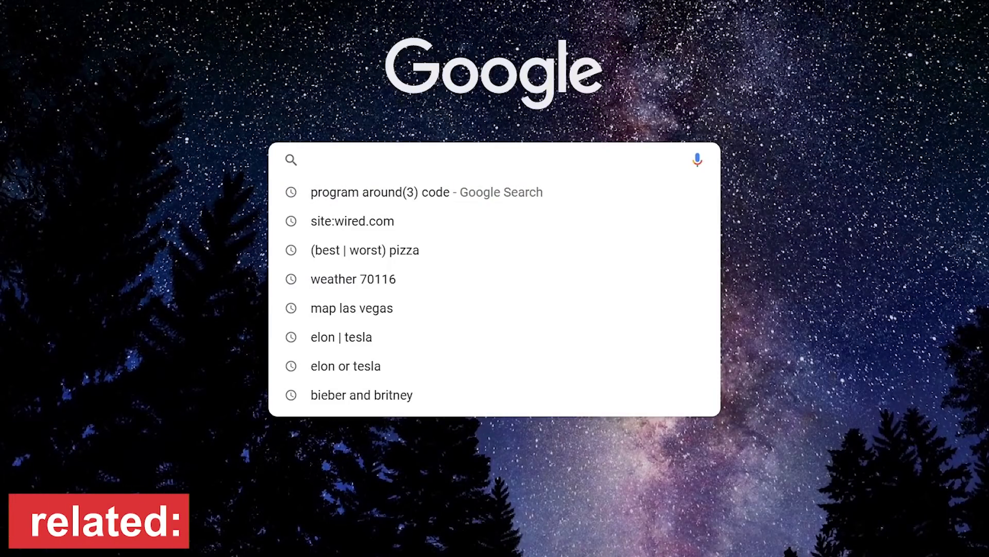
# Search 'related:msn.com' to list sites similar to MSN.
pyautogui.write('rel')
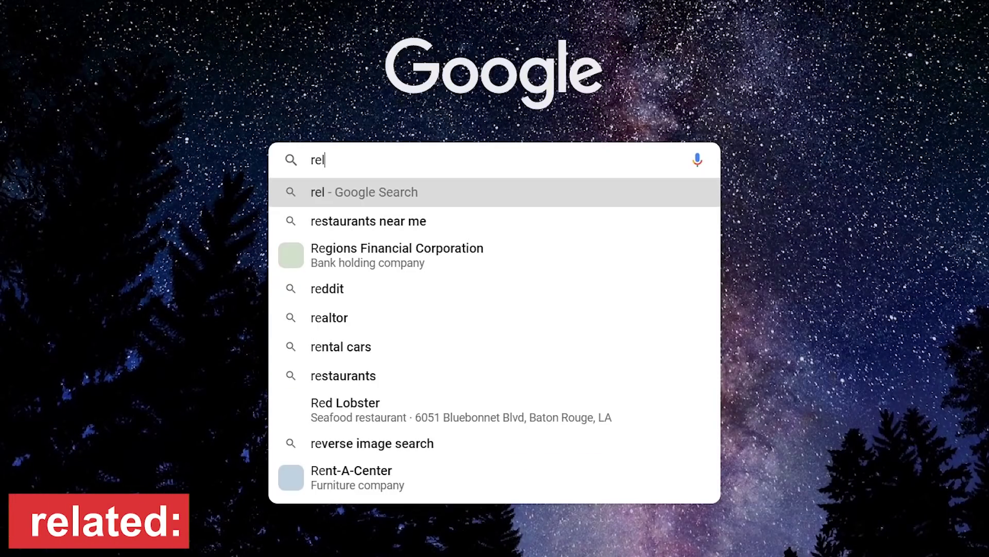
pyautogui.write('ated:')
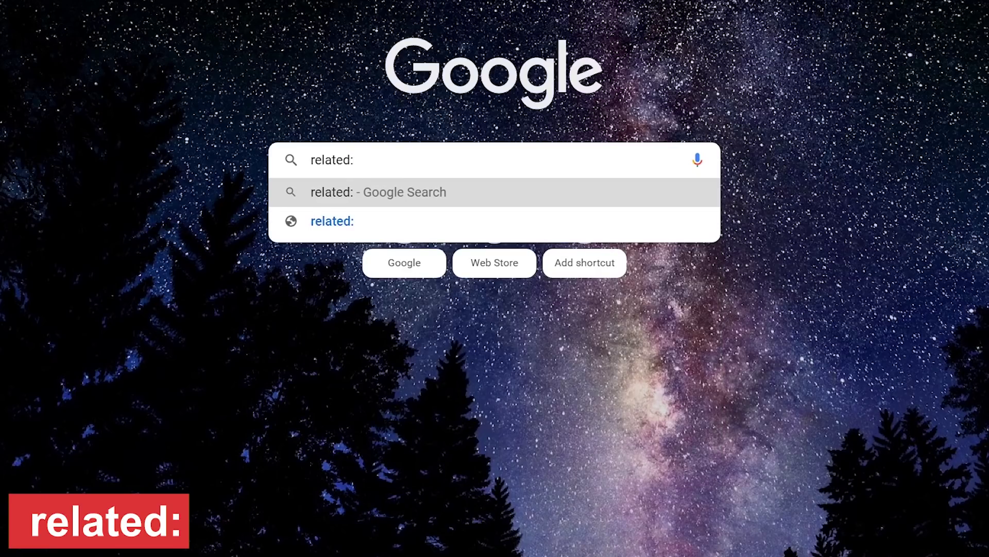
pyautogui.write('msn.com')
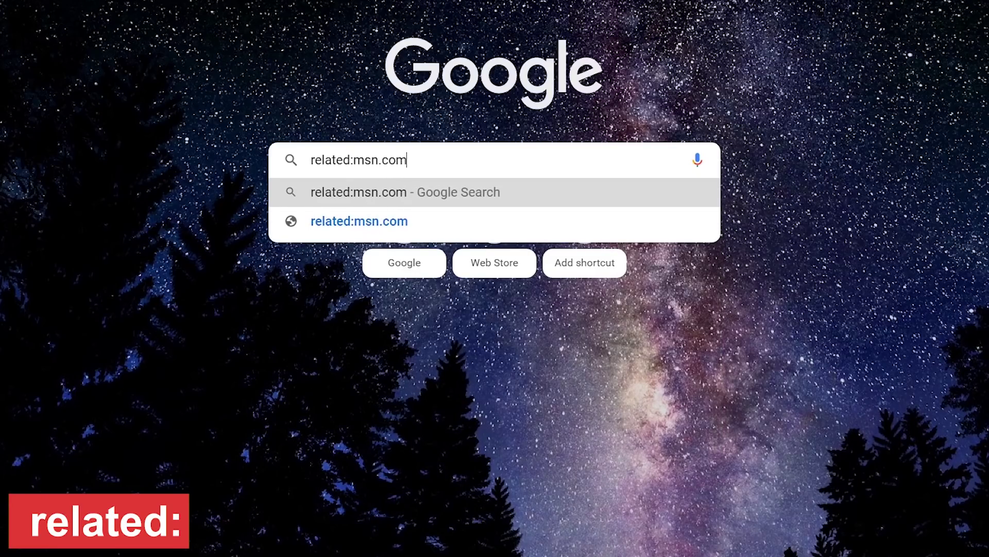
pyautogui.press('Return')
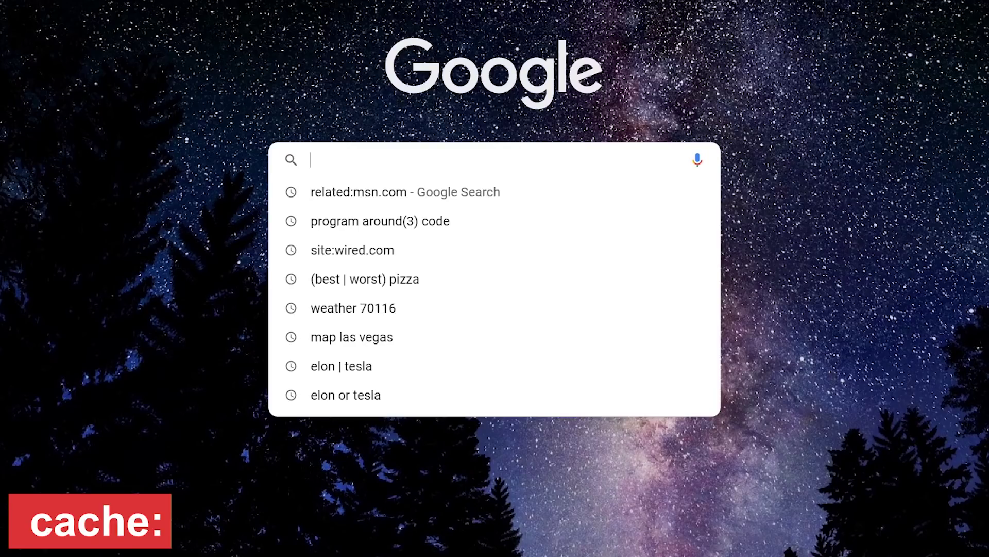
# Search 'cache:ifixit.com' to open Google's cached iFixit page.
pyautogui.write('ca')
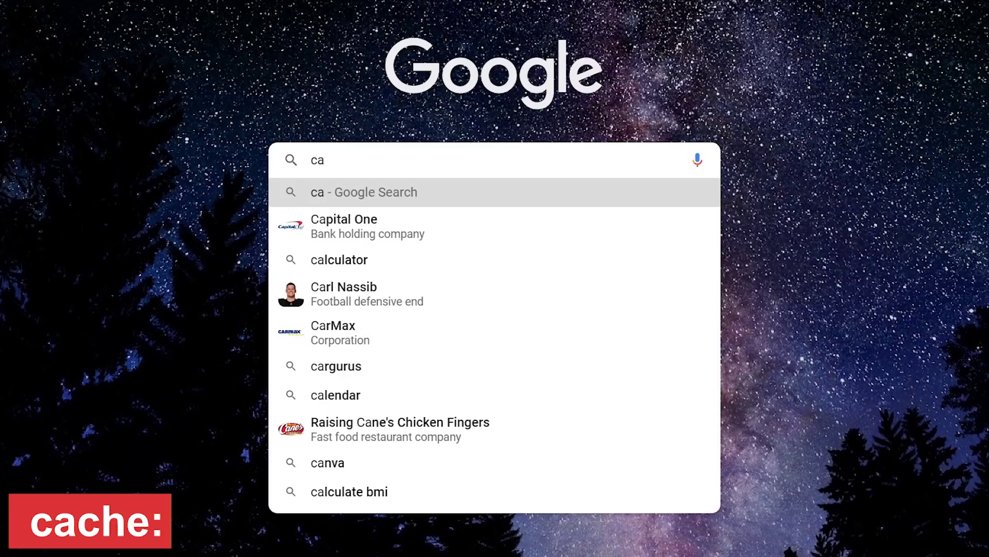
pyautogui.write('che:')
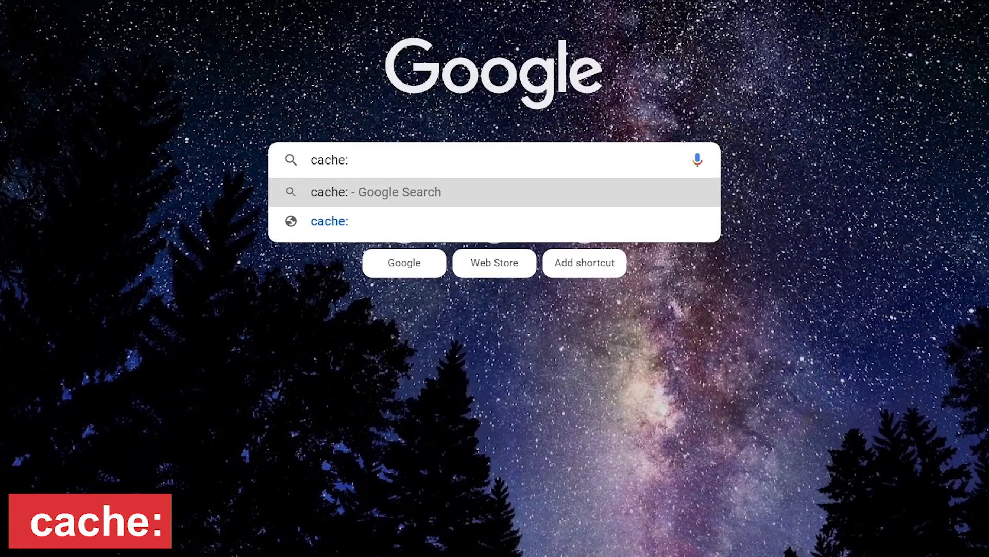
pyautogui.write('ifixit.')
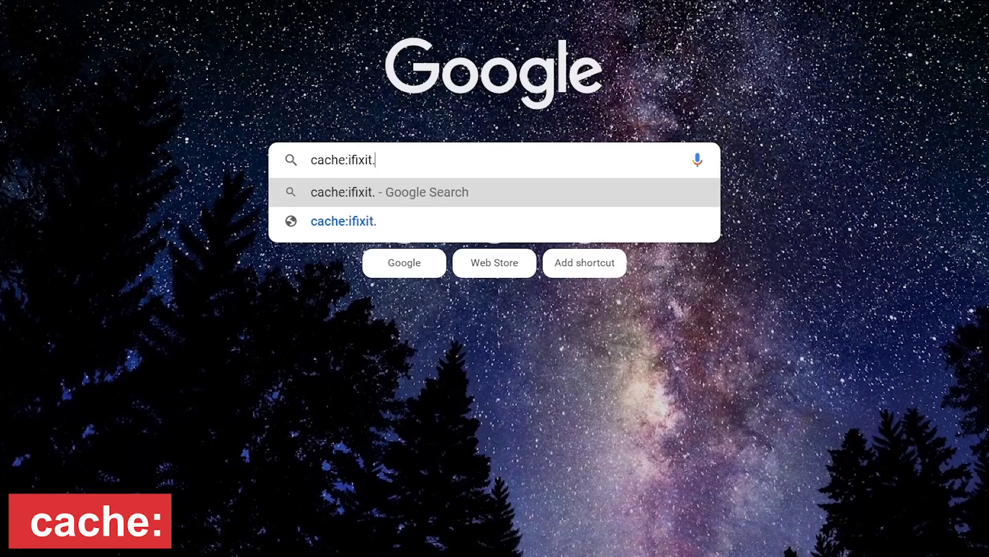
pyautogui.write('com')
pyautogui.press('Return')
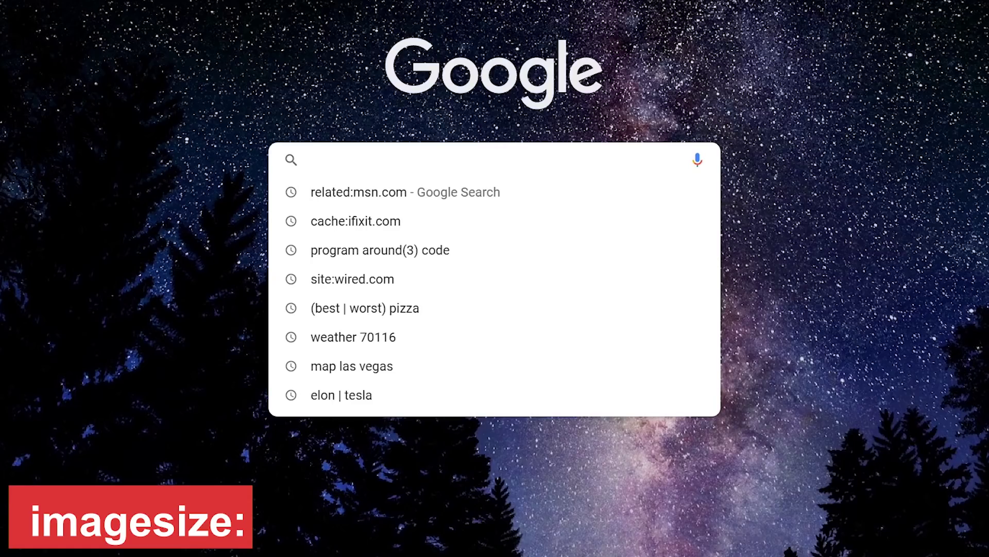
# Search 'volcano imagesize:1920x1080', show all images, and preview the erupting volcano.
pyautogui.write('vo')
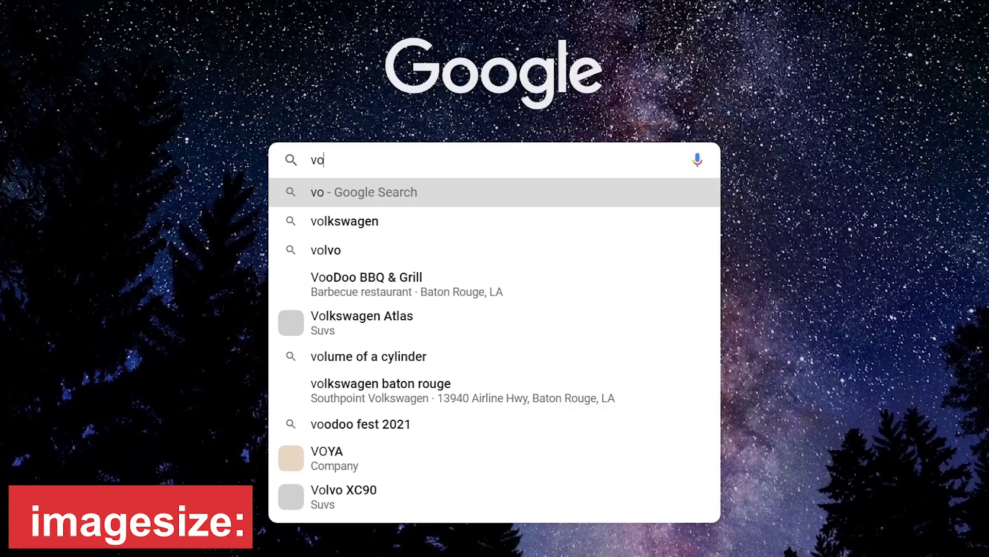
pyautogui.write('lcano im')
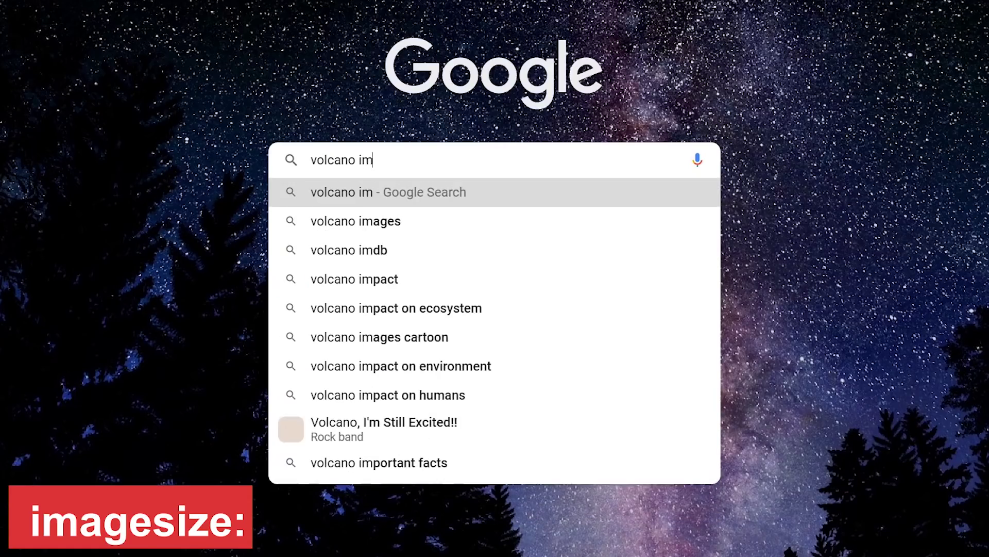
pyautogui.write('agesize:')
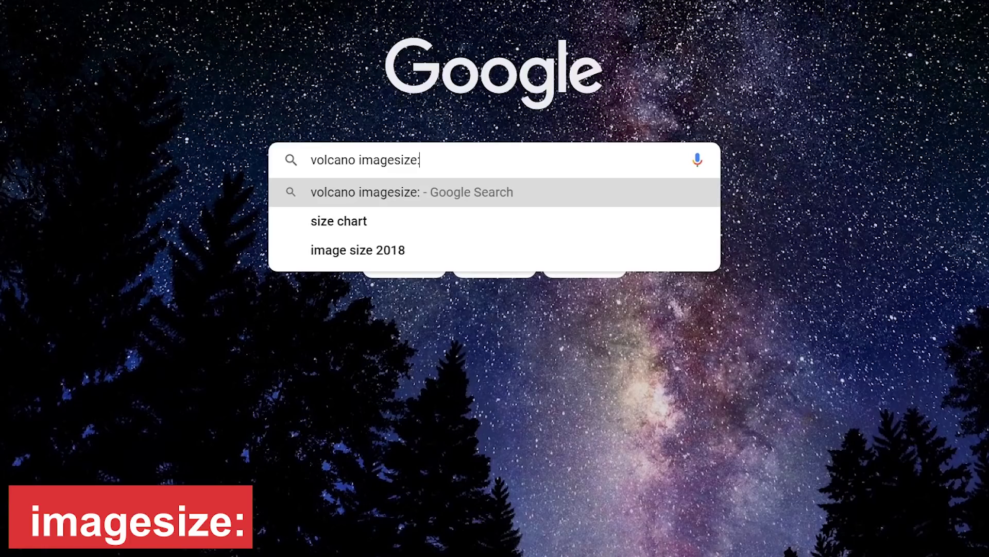
pyautogui.write('192')
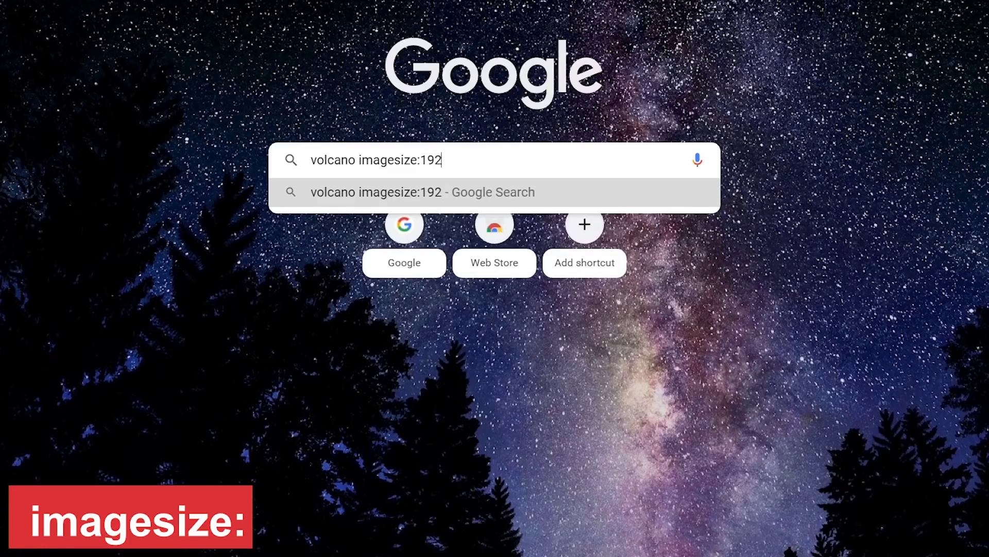
pyautogui.write('0x')
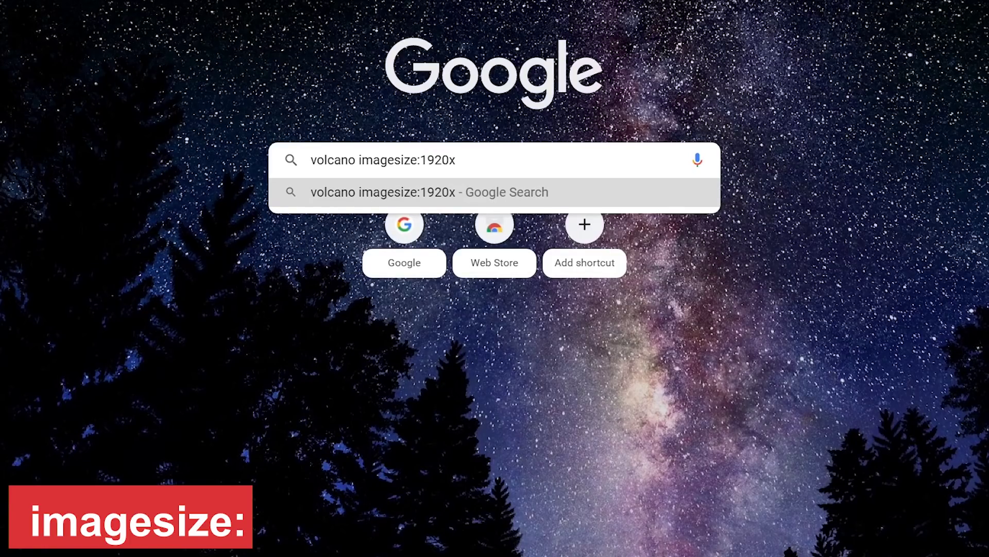
pyautogui.write('1080')
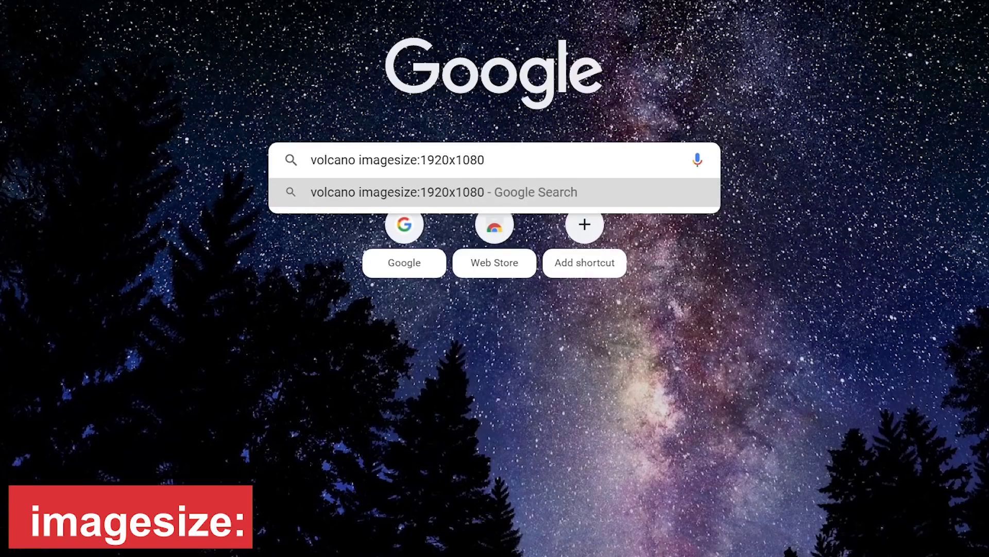
pyautogui.press('Return')
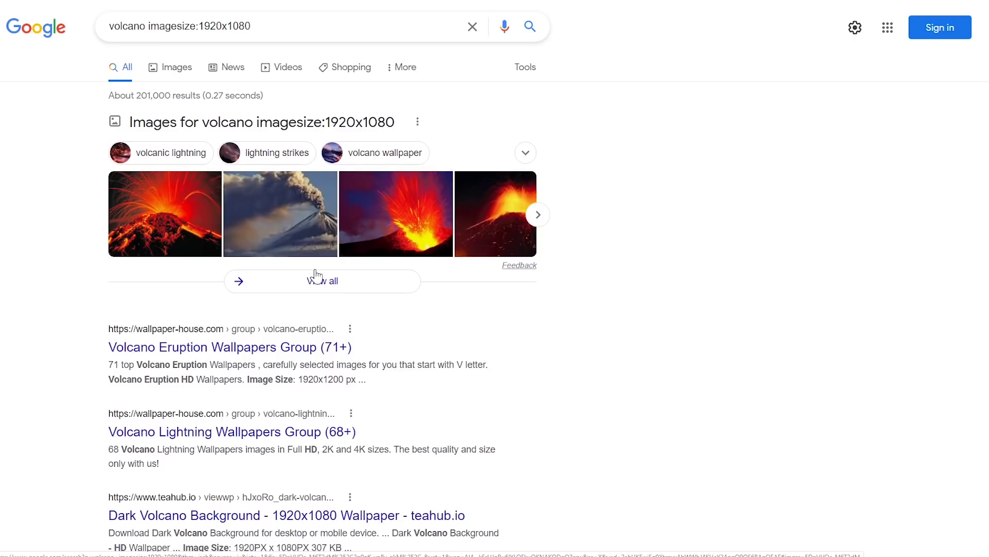
pyautogui.click(331, 289)
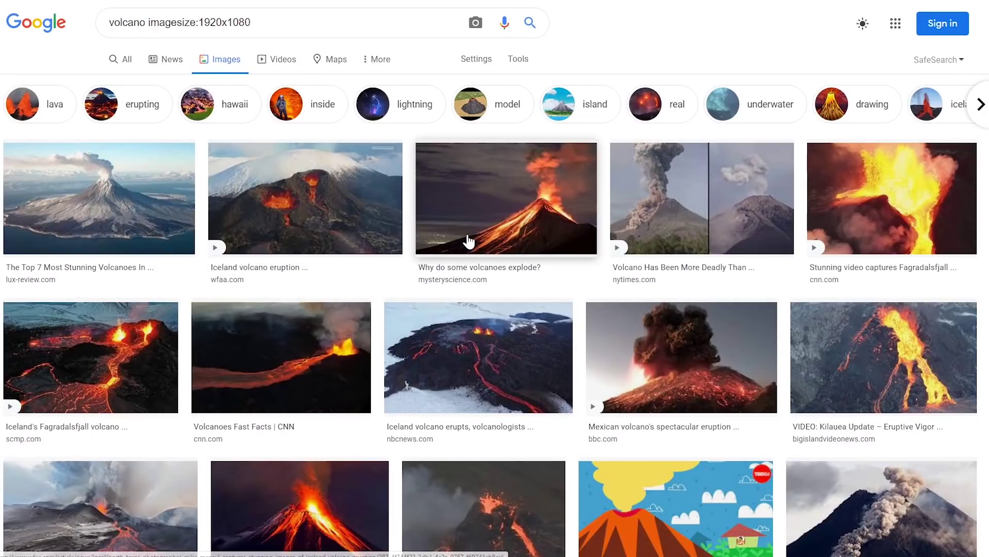
pyautogui.click(468, 241)
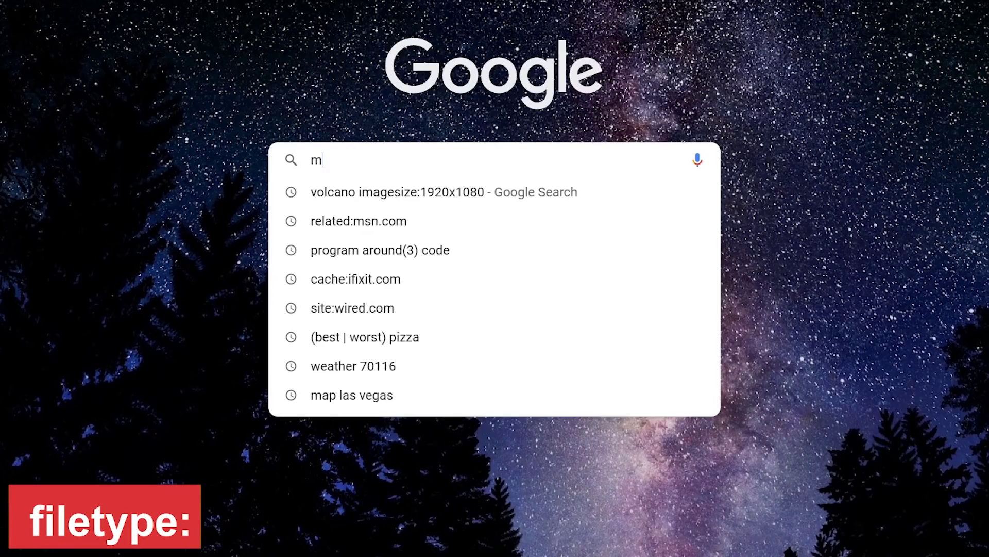
# Search 'monkey filetype:pdf' to find monkey PDF documents.
pyautogui.write('monkey fil')
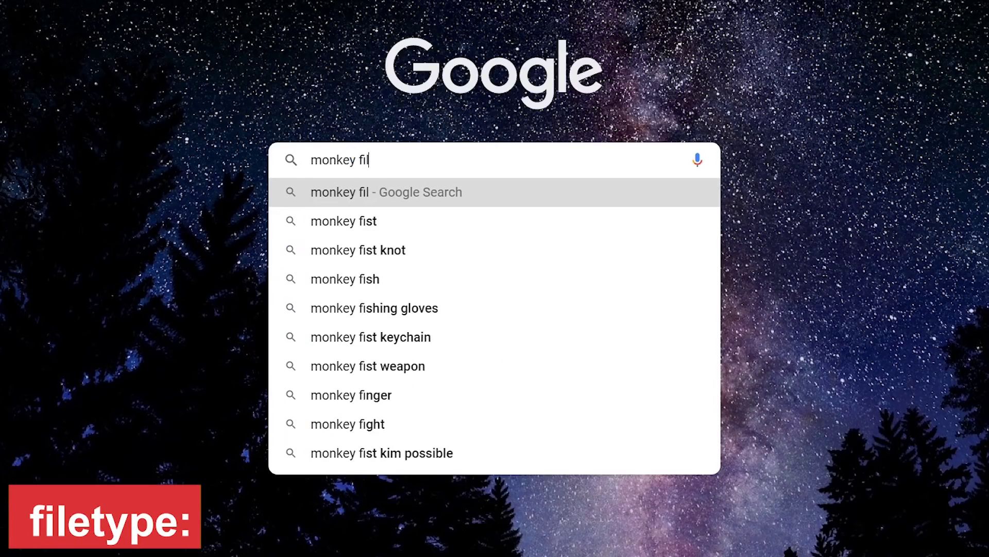
pyautogui.write('etype:')
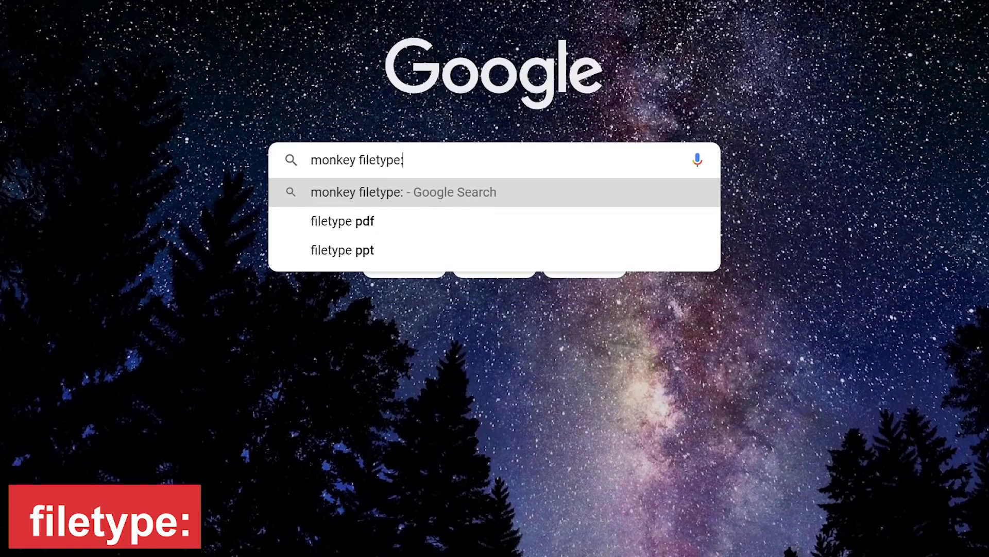
pyautogui.write('pdf')
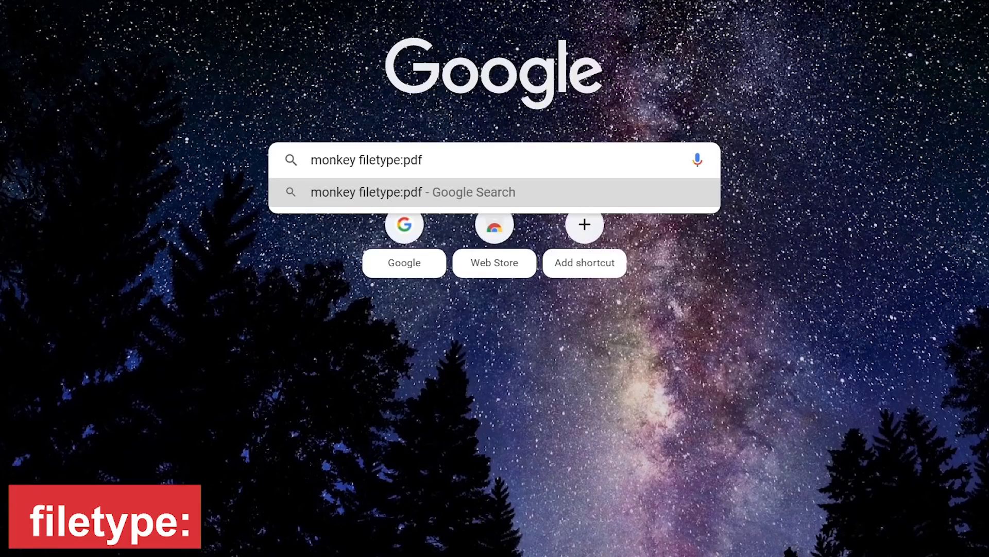
pyautogui.press('Return')
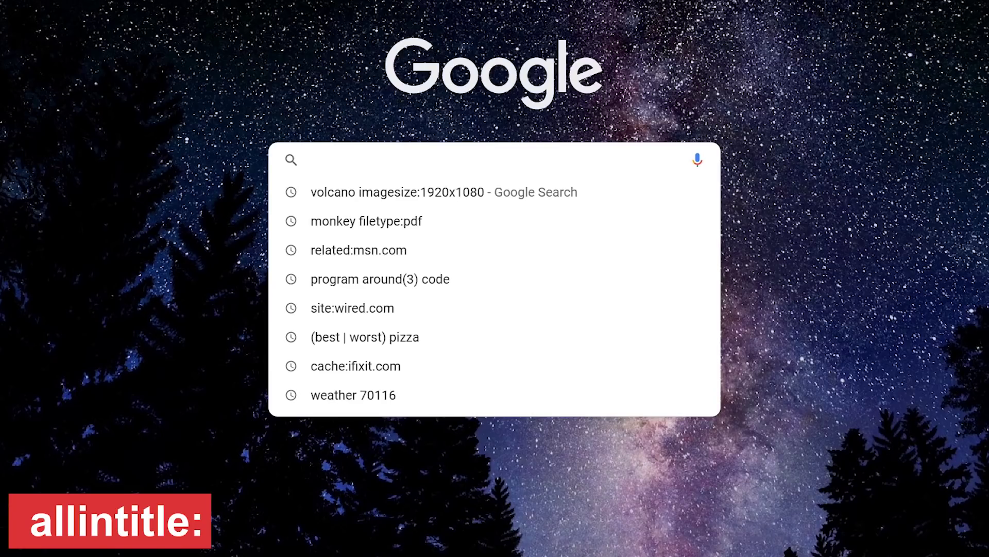
# Search 'allintitle: android iOS ransomware' for pages with all three words in the title.
pyautogui.write('allintitle:')
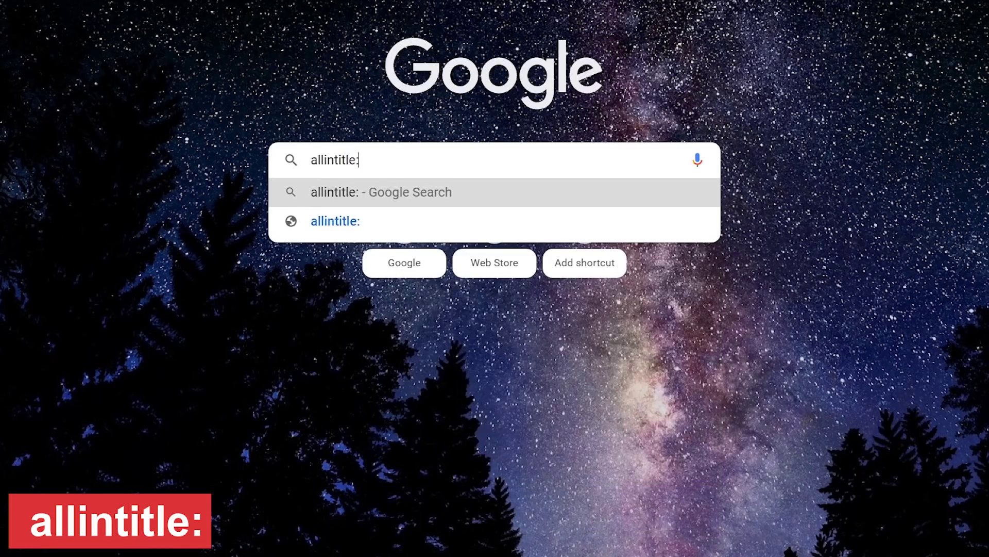
pyautogui.write(' androi')
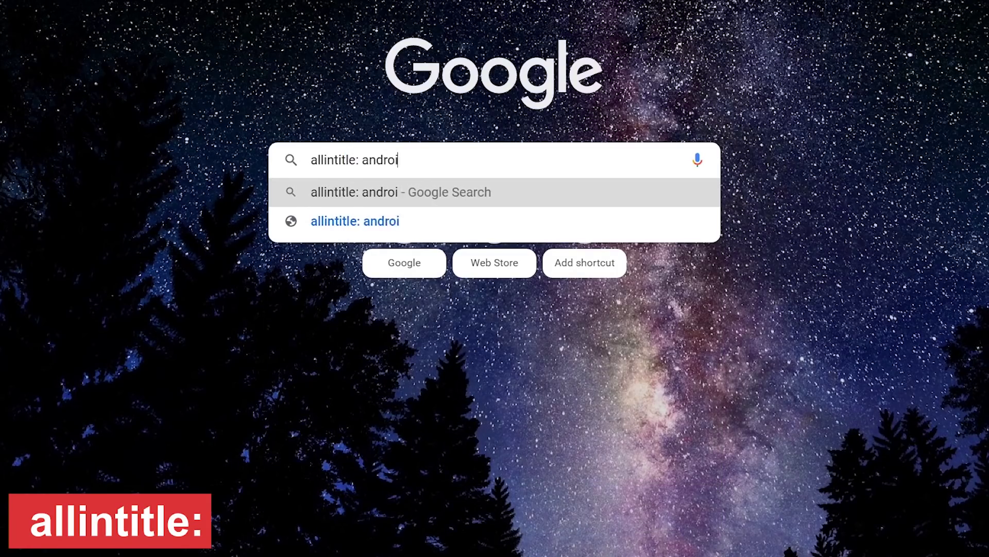
pyautogui.write('d iOS ransom')
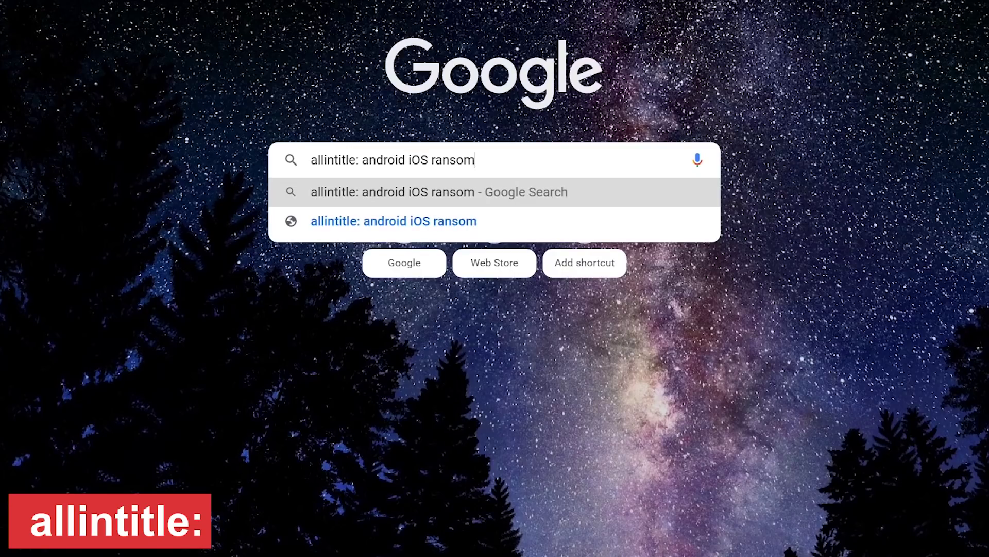
pyautogui.write('ware')
pyautogui.press('Return')
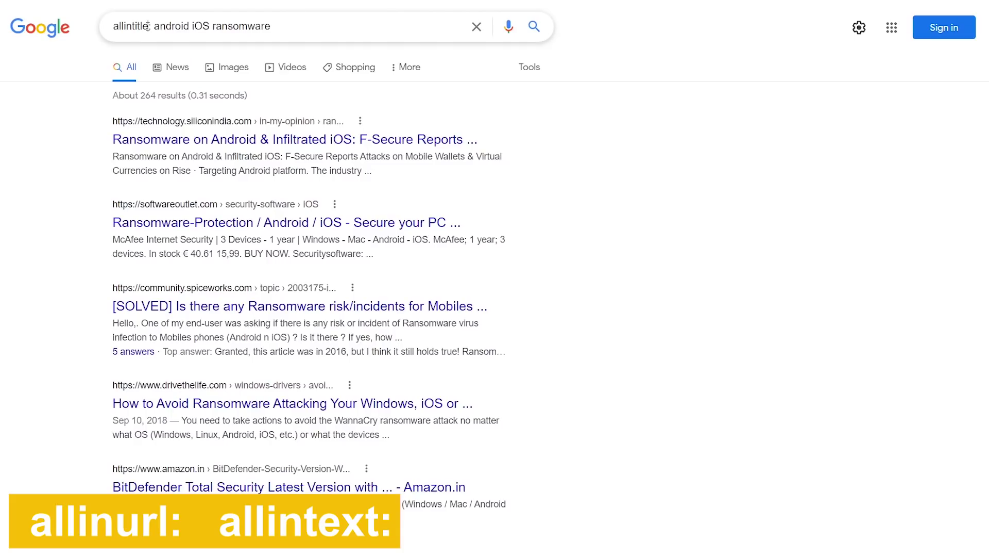
# Rerun the android iOS ransomware search as allinurl:, which returns about 107 results.
pyautogui.moveTo(148, 25); pyautogui.dragTo(134, 32)
pyautogui.write('url')
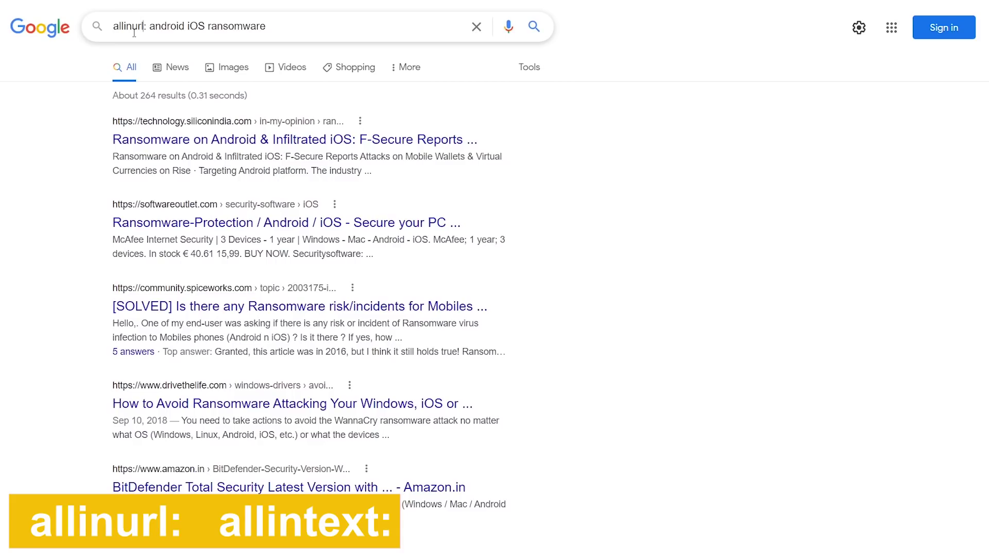
pyautogui.press('Return')
# Switch the operator to allintext: for about 6,220,000 results, led by Norton.
pyautogui.moveTo(144, 27); pyautogui.dragTo(133, 28)
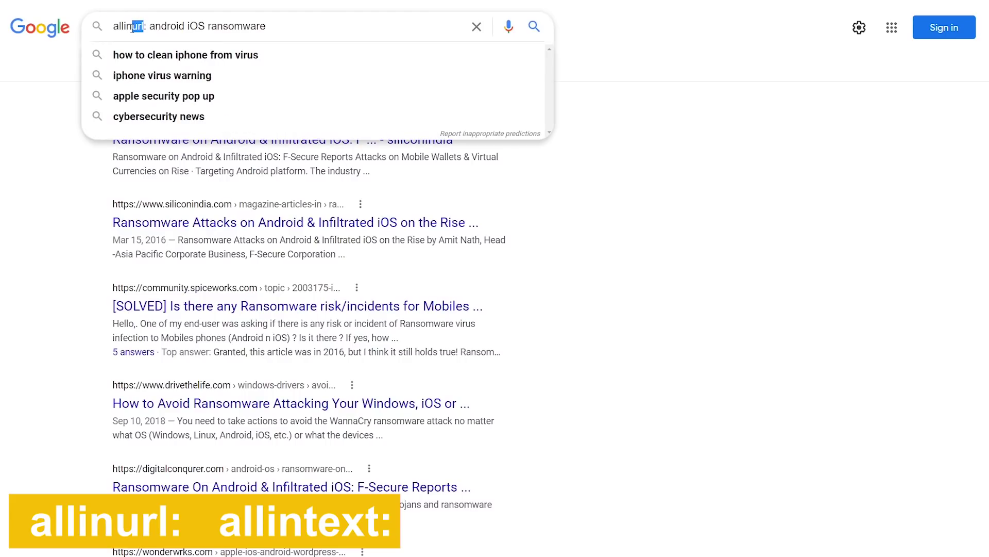
pyautogui.write('text')
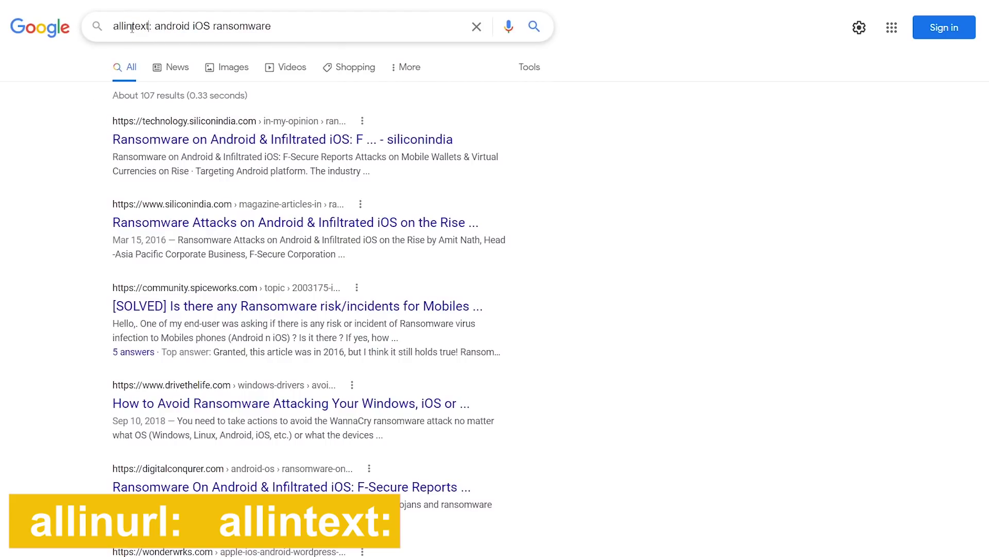
pyautogui.press('Return')
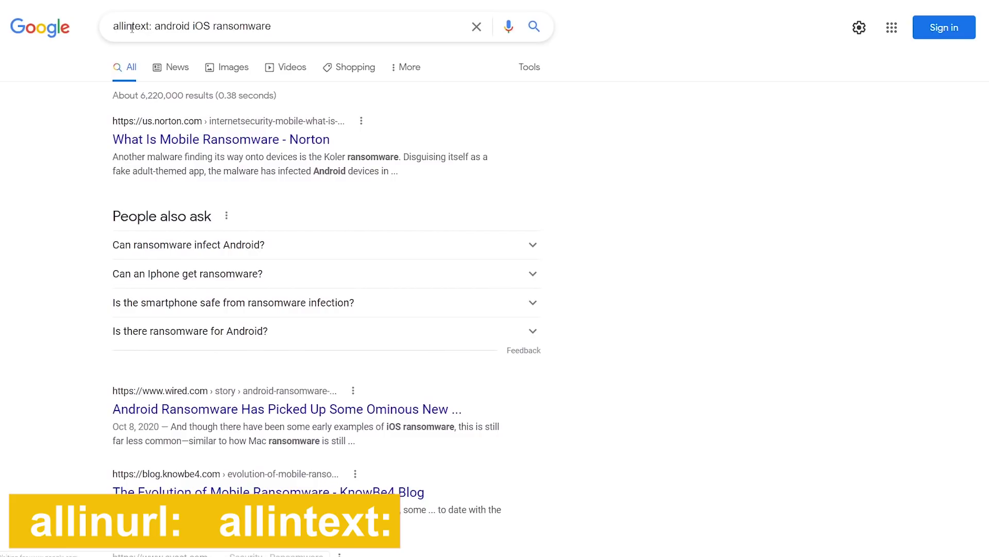